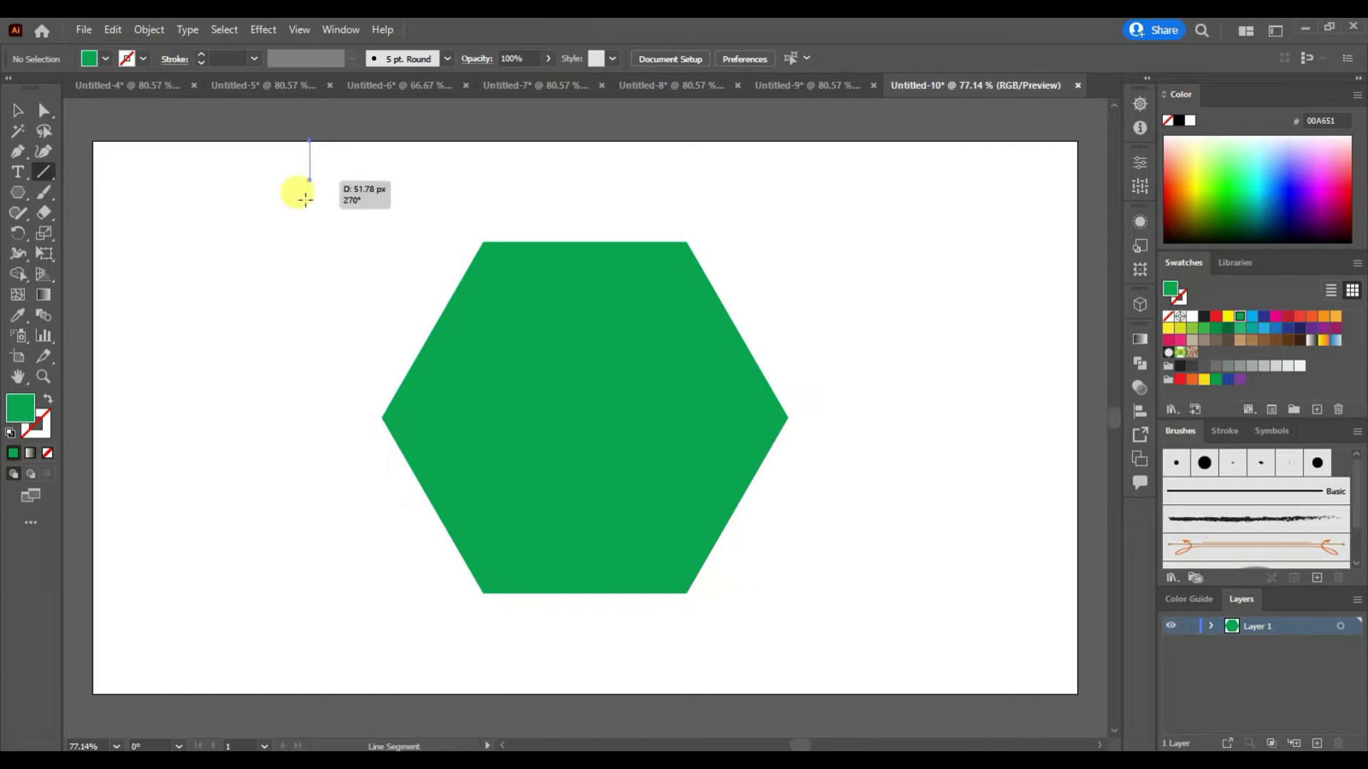
Give the vertical line a red stroke without fill and move it to the hexagon's left corner
click(1216, 316)
click(47, 400)
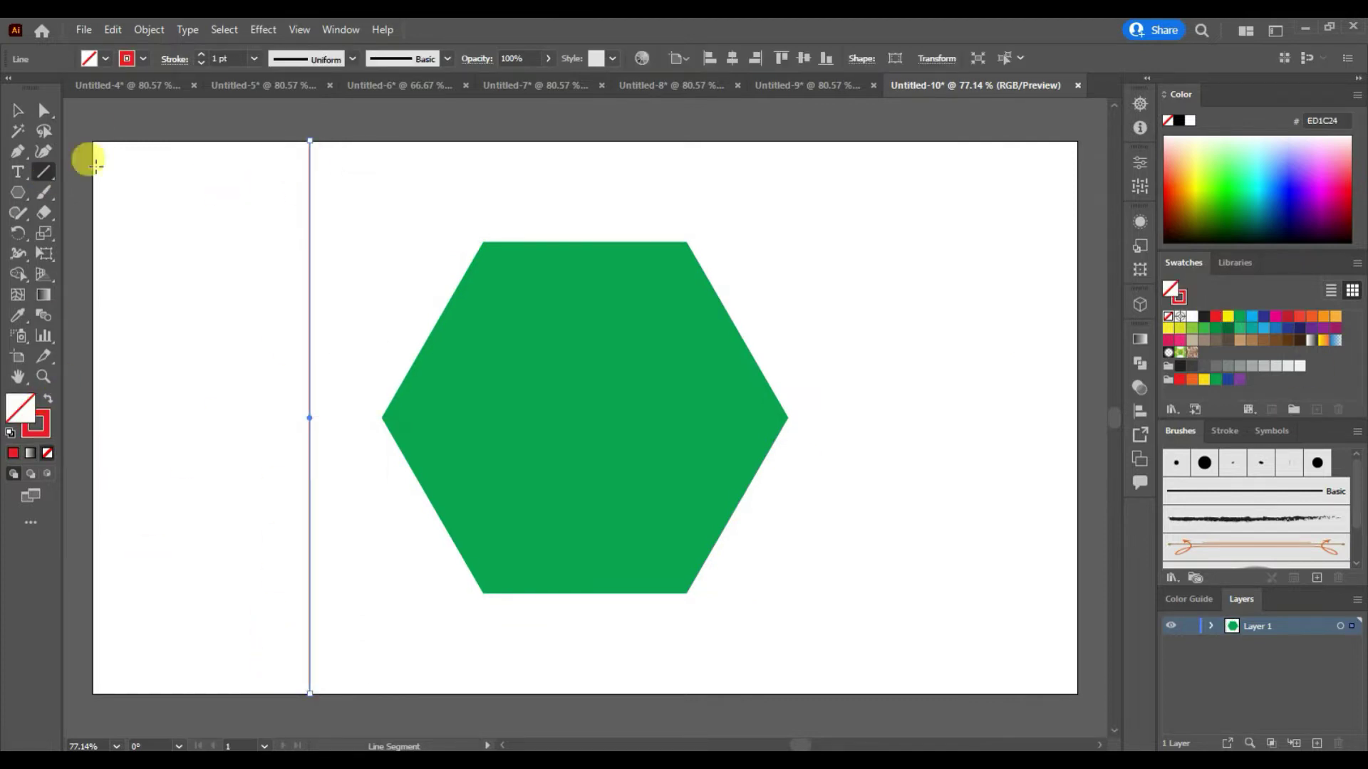
click(18, 110)
drag(306, 418, 386, 433)
Rotate the line until it runs parallel to the hexagon's upper-left edge
right_click(385, 434)
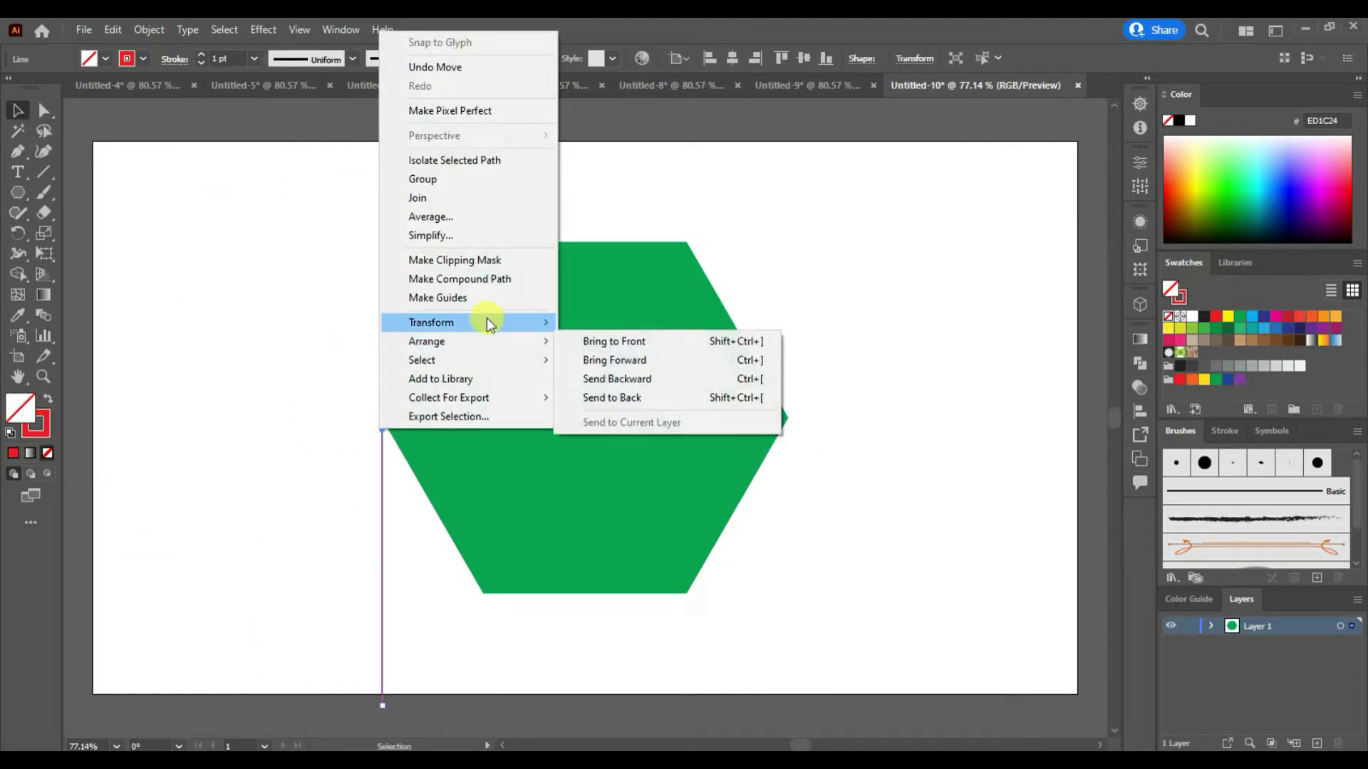
mouse_move(482, 322)
click(607, 365)
click(919, 429)
key(Up)
key(Up)
key(Up)
key(Up)
key(Up)
key(Up)
key(Up)
key(Up)
key(Up)
key(Up)
key(Up)
key(Up)
key(Up)
key(Up)
key(Up)
key(Up)
key(Up)
key(Up)
key(Up)
key(Up)
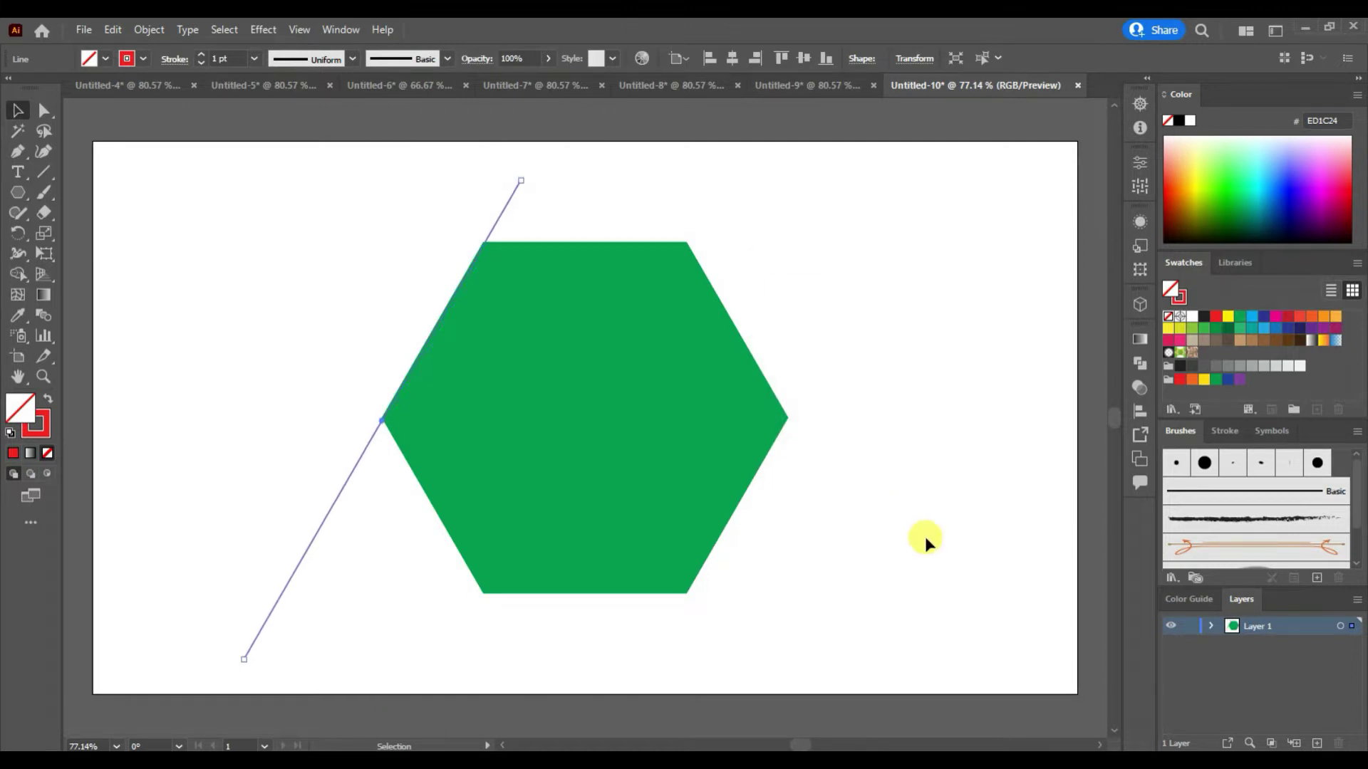
Nudge the slanted line onto the hexagon's upper-left edge and switch the artwork to outline view
key(Right)
key(Right)
key(Right)
key(Right)
key(Right)
key(Right)
key(Right)
key(Right)
key(Right)
key(Right)
key(Right)
key(Right)
key(Right)
key(Right)
key(Right)
key(shift+Up)
key(shift+Up)
key(shift+Up)
key(shift+Right)
click(299, 29)
click(342, 43)
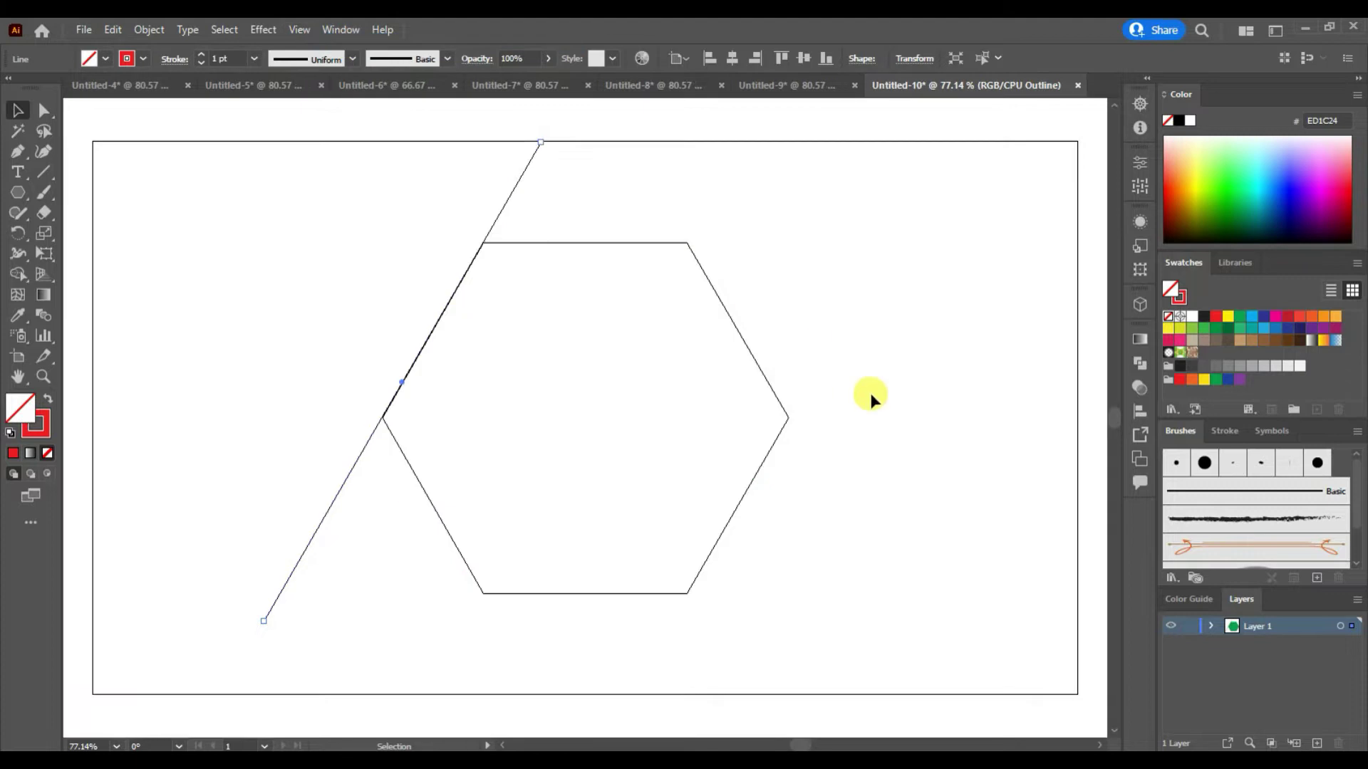
Duplicate the slanted line a short distance to the right and repeat the copy at equal spacing until the lines span the whole hexagon
drag(403, 382, 425, 382)
key(ctrl+d)
key(ctrl+d)
key(ctrl+d)
key(ctrl+d)
key(ctrl+d)
key(ctrl+d)
key(ctrl+d)
key(ctrl+d)
key(ctrl+d)
key(ctrl+d)
key(ctrl+d)
key(ctrl+d)
key(ctrl+d)
key(ctrl+d)
key(ctrl+d)
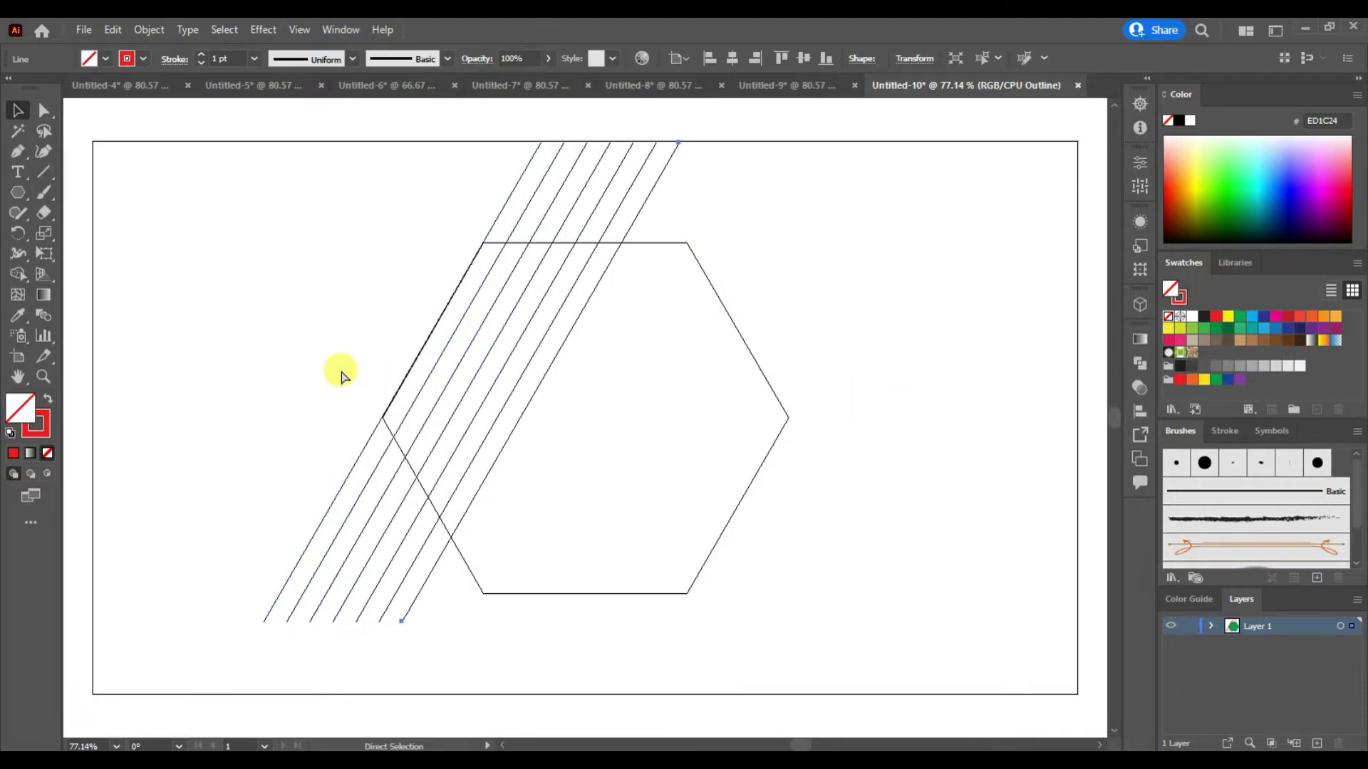
key(ctrl+d)
key(ctrl+d)
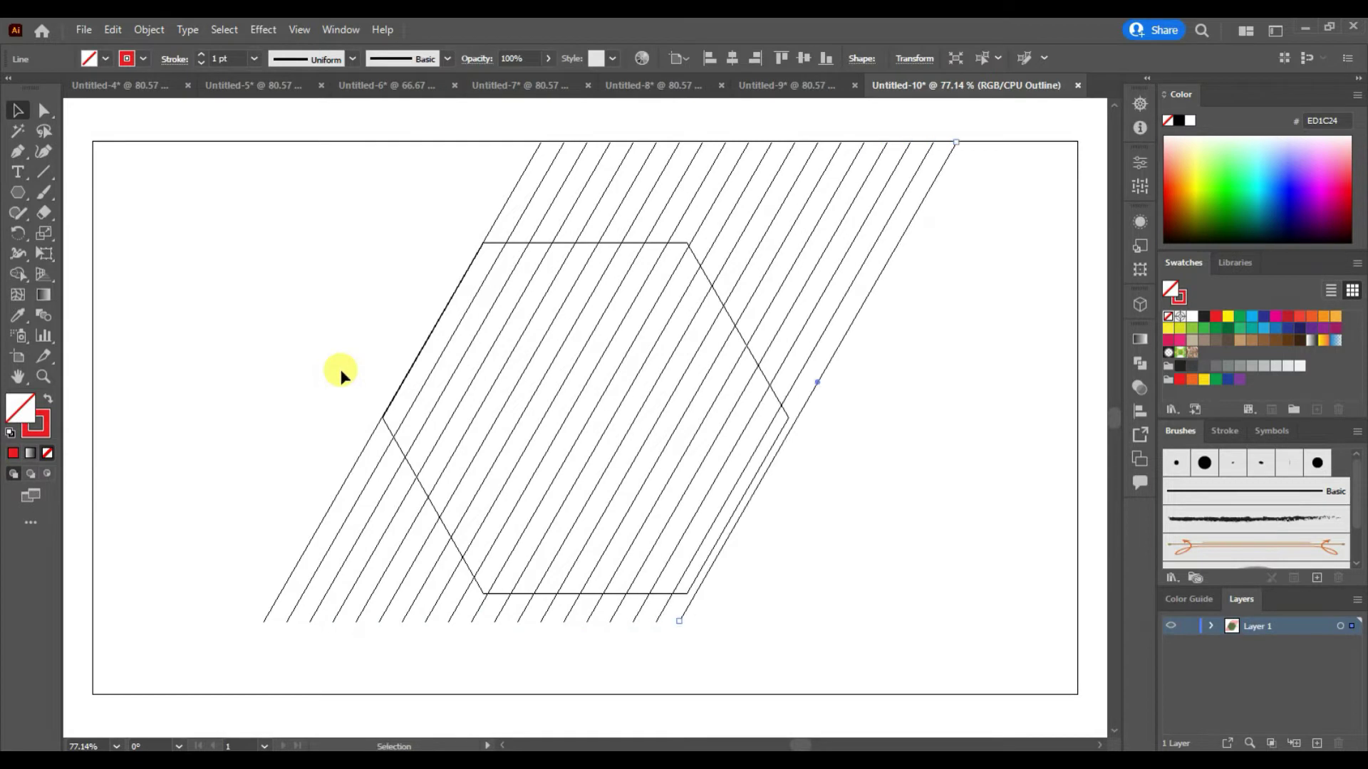
Narrow the set of slanted lines so the last one lies on the hexagon's lower-right edge
drag(510, 122, 969, 206)
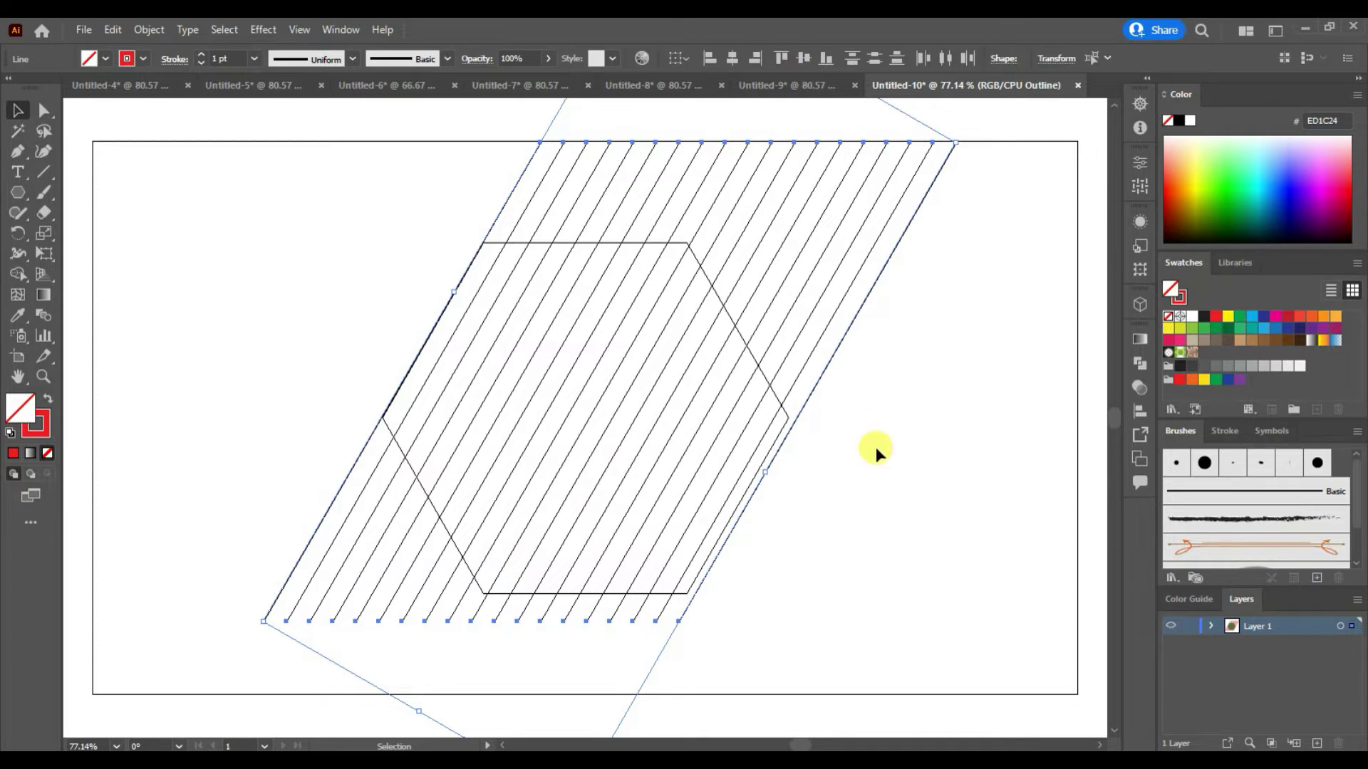
drag(765, 471, 759, 468)
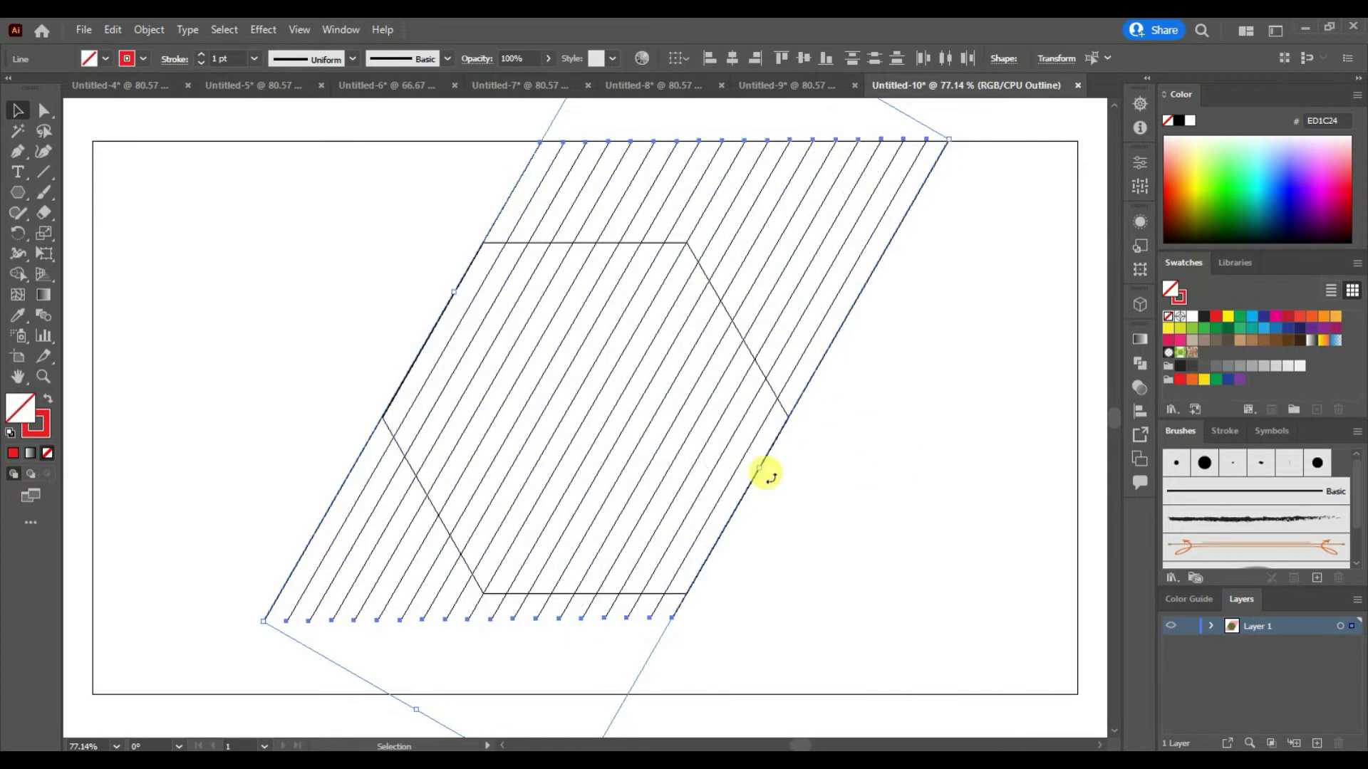
click(831, 512)
Select all the slanted lines and group them
drag(510, 121, 920, 218)
right_click(881, 260)
click(146, 29)
click(163, 125)
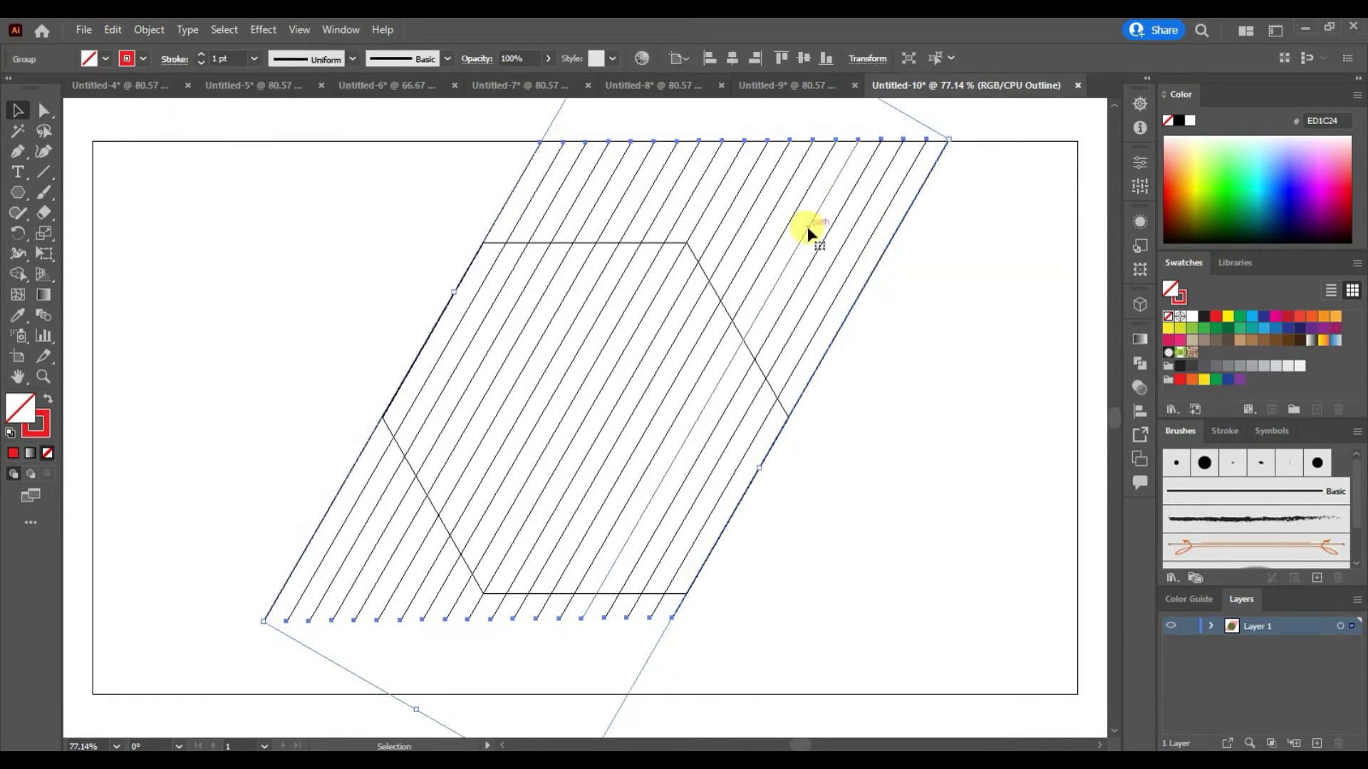
Reflect a copy of the line group left to right and nudge it onto the hexagon's upper-right and lower-left edges
right_click(807, 227)
mouse_move(955, 419)
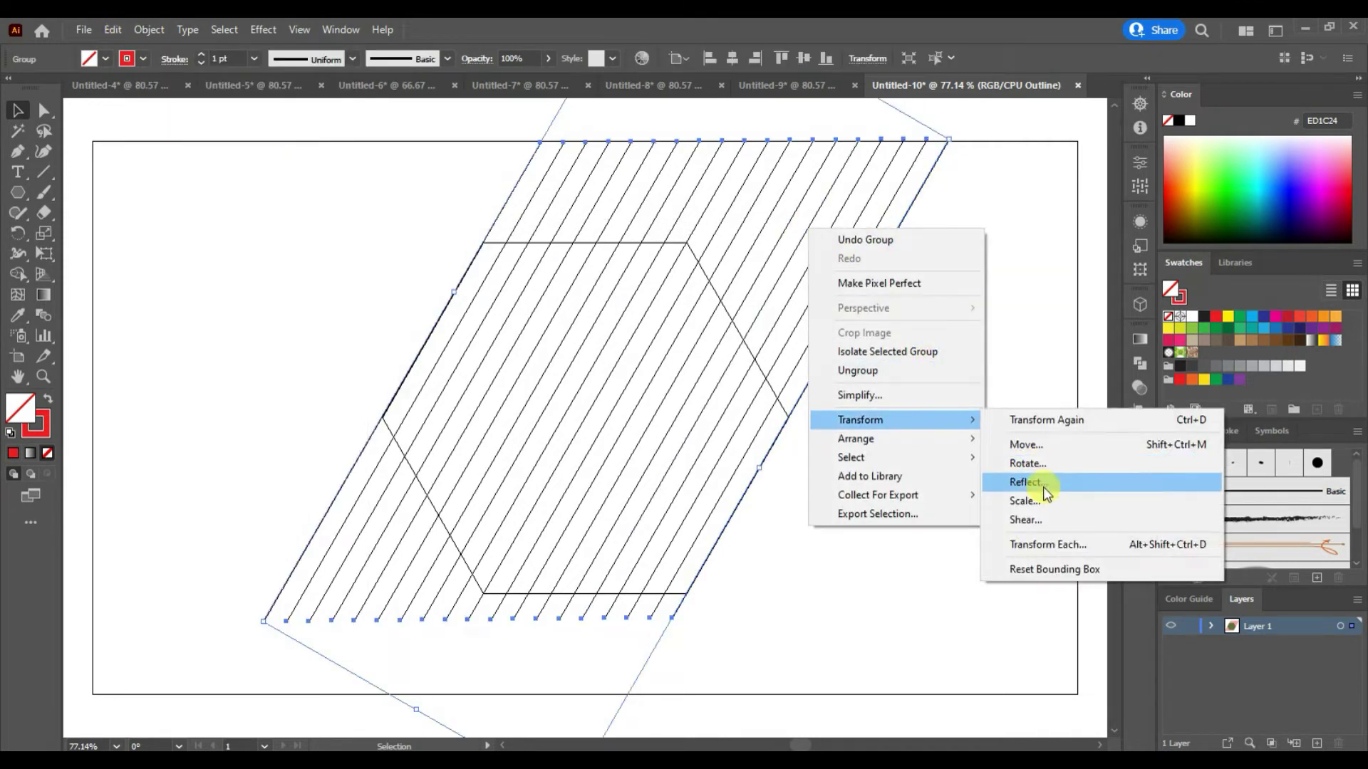
click(1043, 482)
click(900, 520)
key(Left)
key(Left)
key(Left)
key(Left)
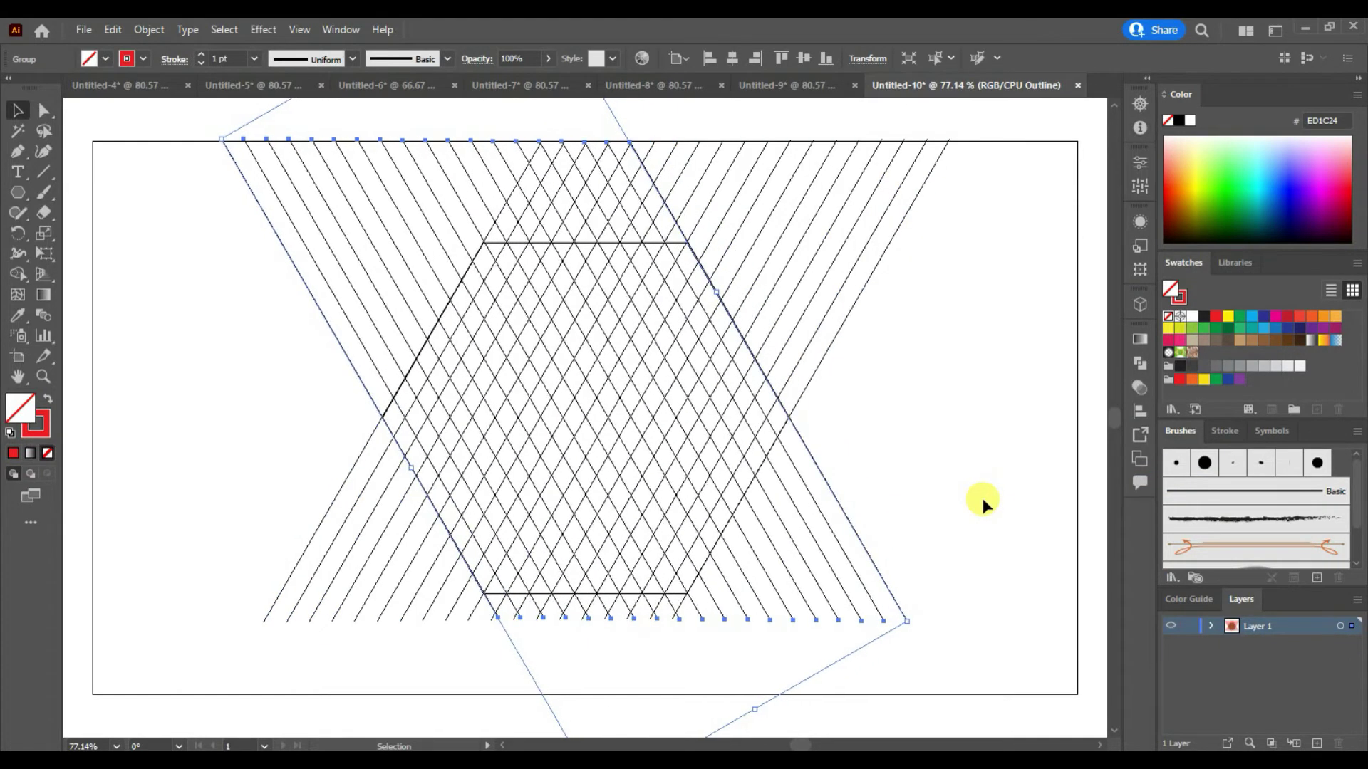
Rotate a copy of the mirrored line group until its lines run horizontally
right_click(590, 346)
mouse_move(718, 542)
click(827, 585)
scroll(940, 359, up, 20)
scroll(941, 359, up, 4)
scroll(940, 359, down, 20)
scroll(941, 358, down, 15)
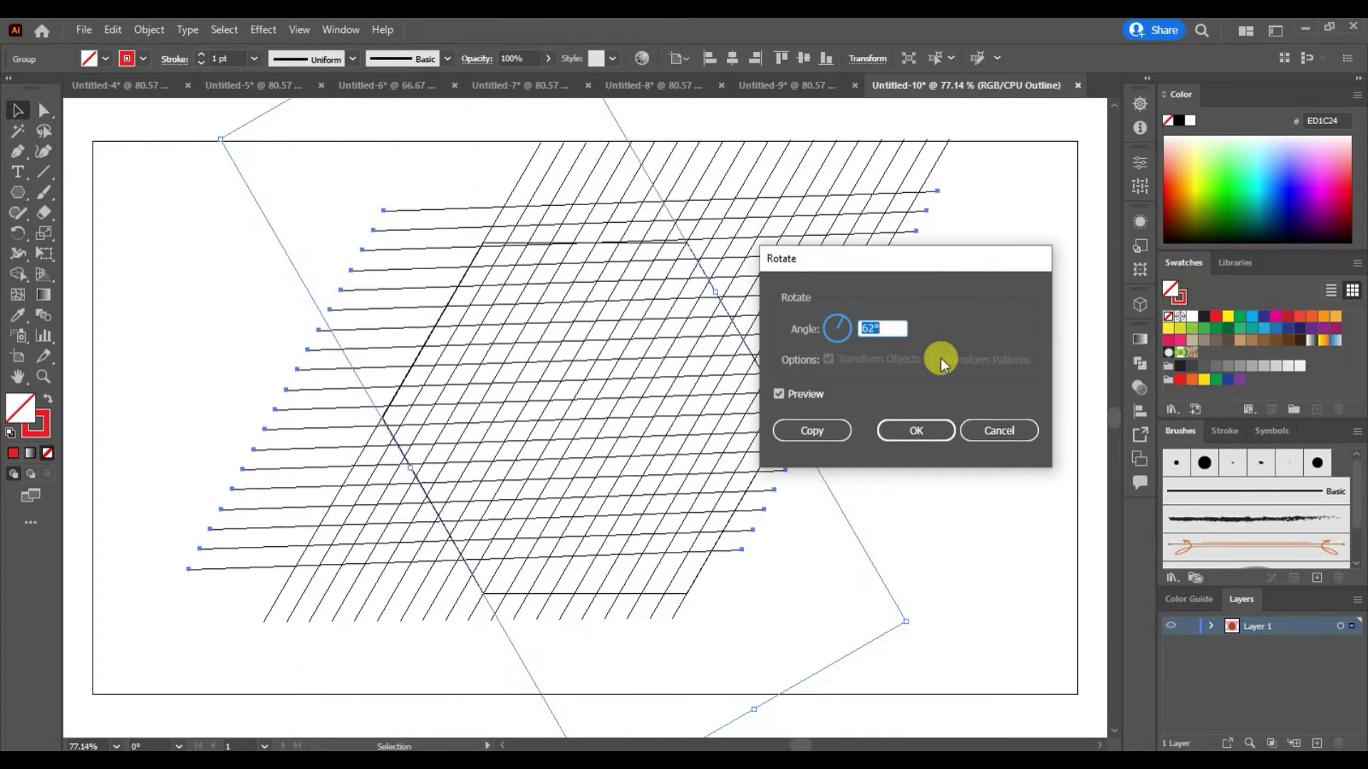
click(829, 429)
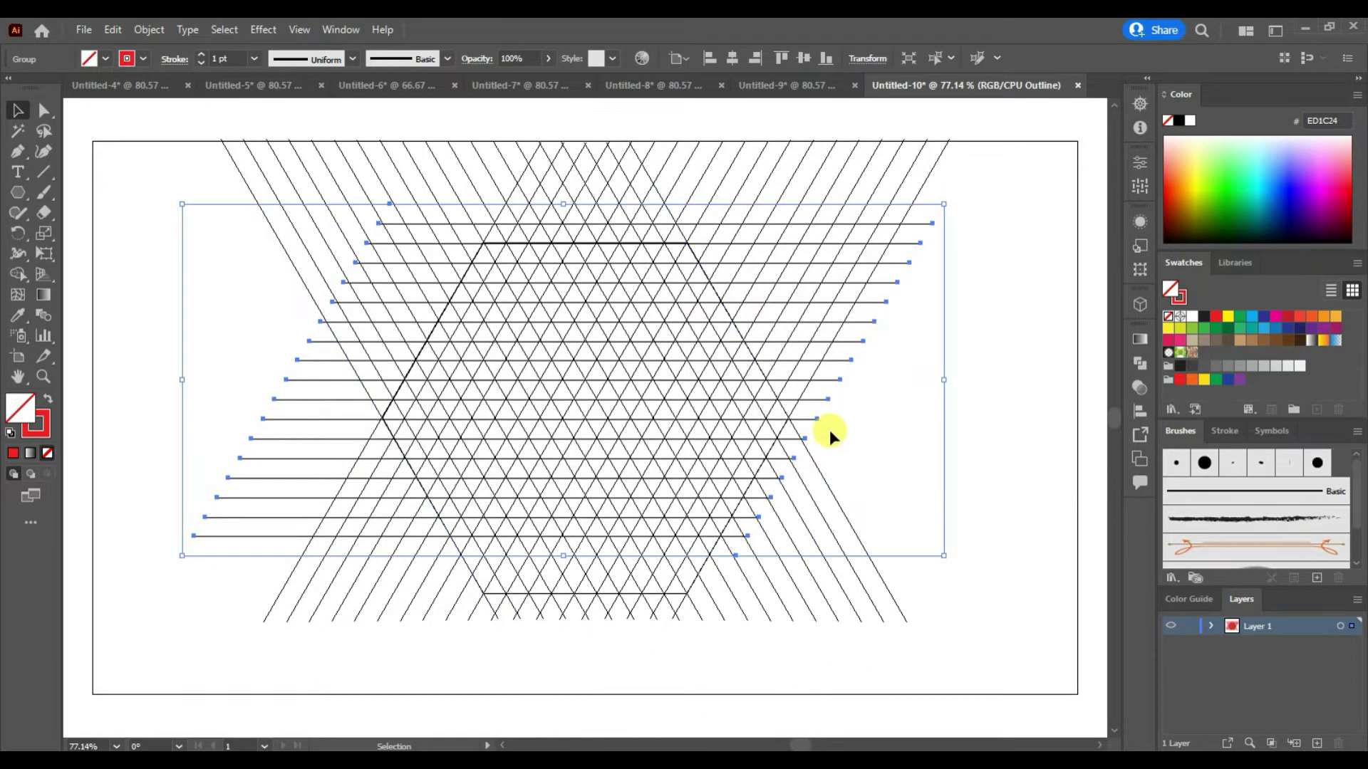
Move the horizontal line group down until its lines match the hexagon's bottom edge and the grid intersections
key(shift+Down)
key(shift+Down)
key(shift+Down)
key(shift+Down)
key(shift+Down)
key(shift+Down)
key(shift+Down)
key(shift+Down)
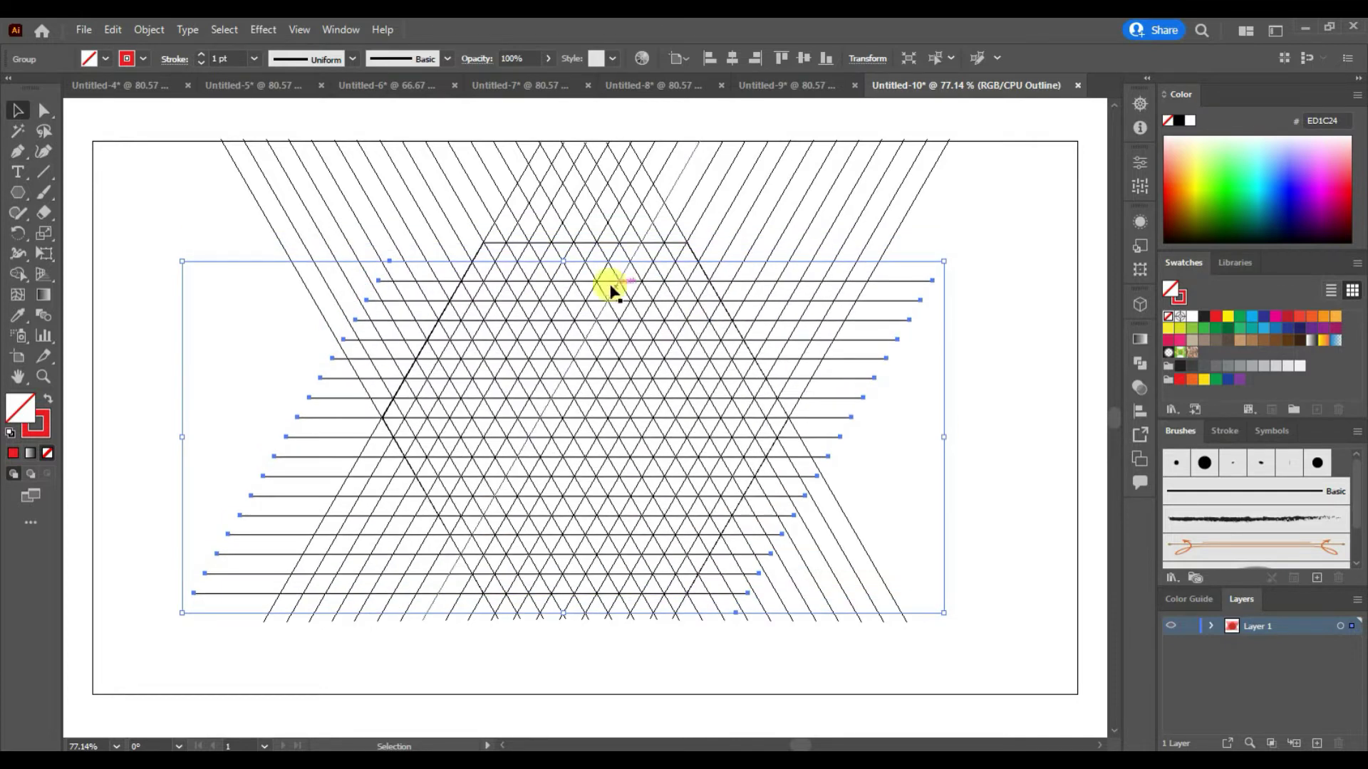
click(978, 392)
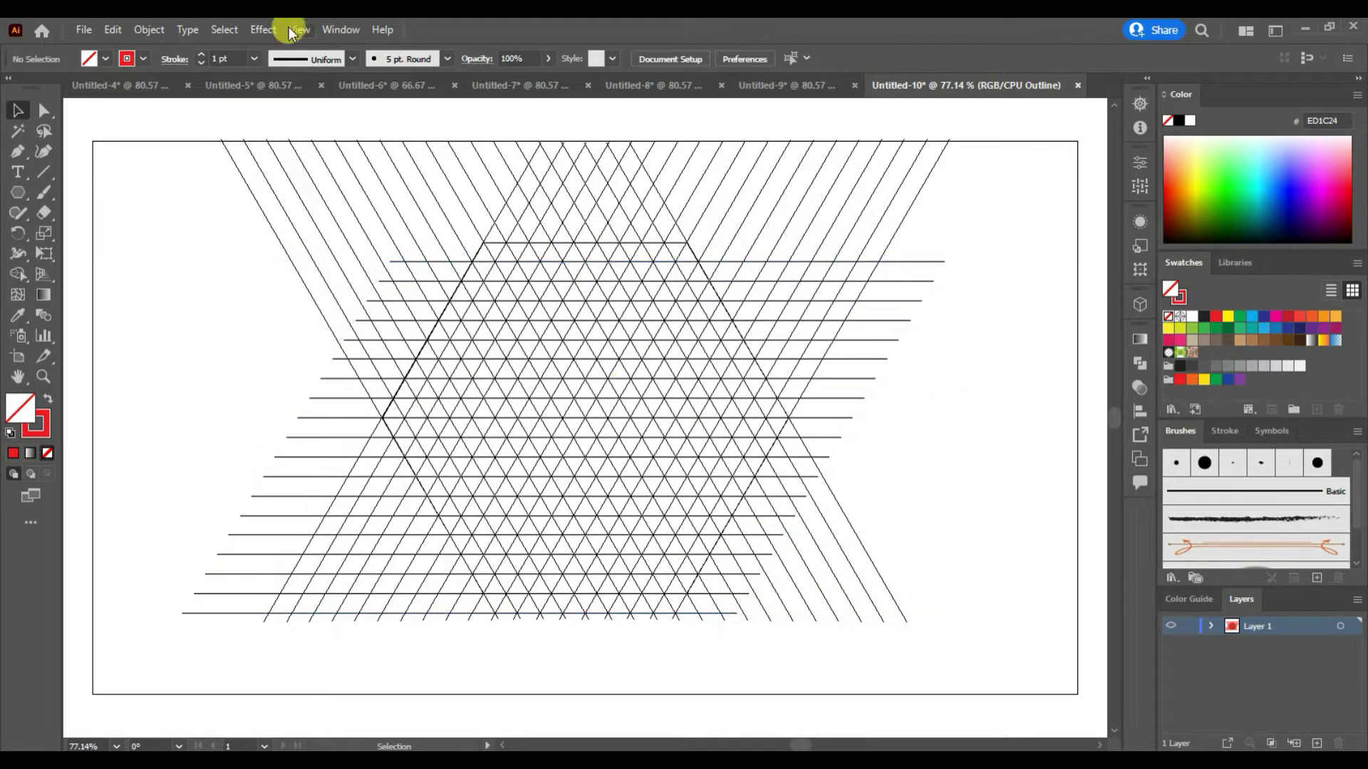
Return to the colour preview and select the hexagon together with all three line groups
click(302, 29)
click(339, 46)
drag(164, 120, 839, 575)
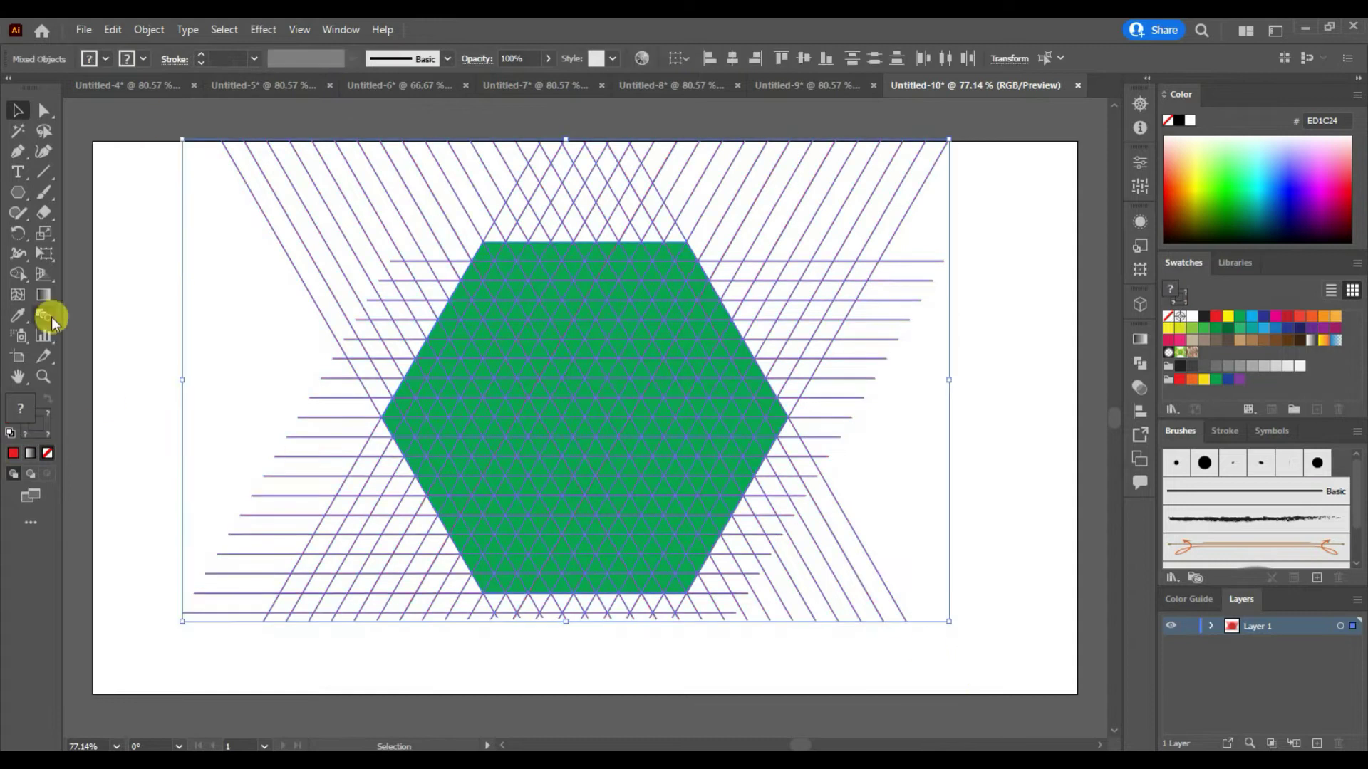
With the Shape Builder, merge the horizontal band from the hexagon's left corner with four parallel slanted bands rising to the upper edge
click(17, 275)
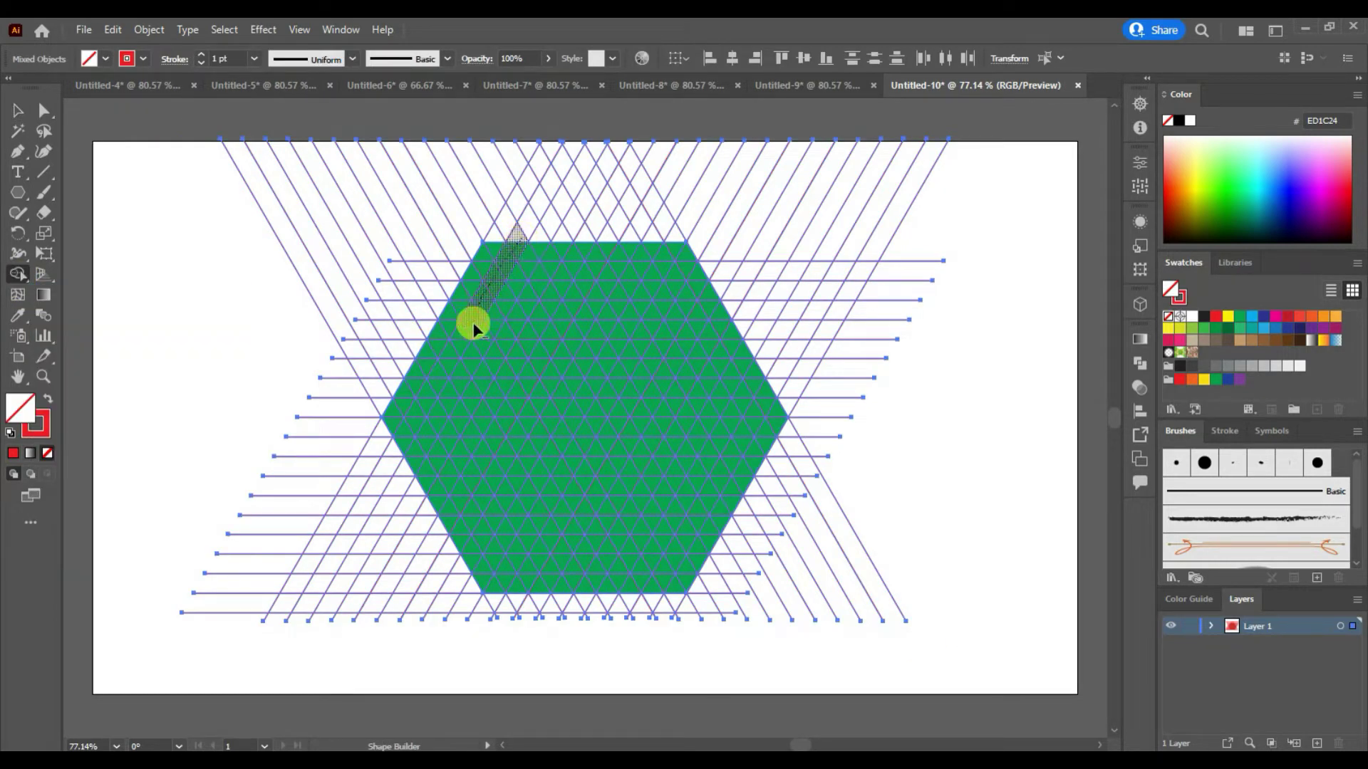
mouse_move(418, 413)
mouse_down()
mouse_move(388, 409)
mouse_move(513, 407)
mouse_up()
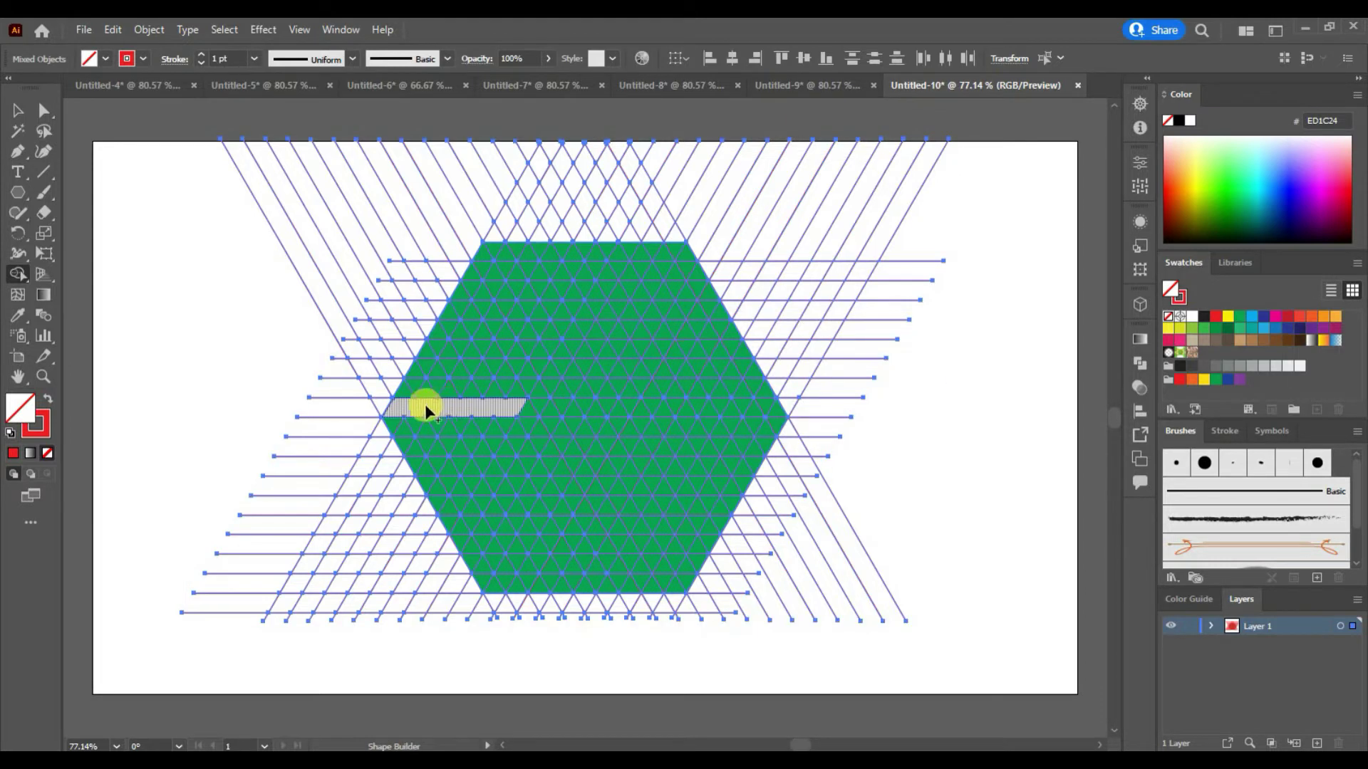
drag(396, 400, 421, 376)
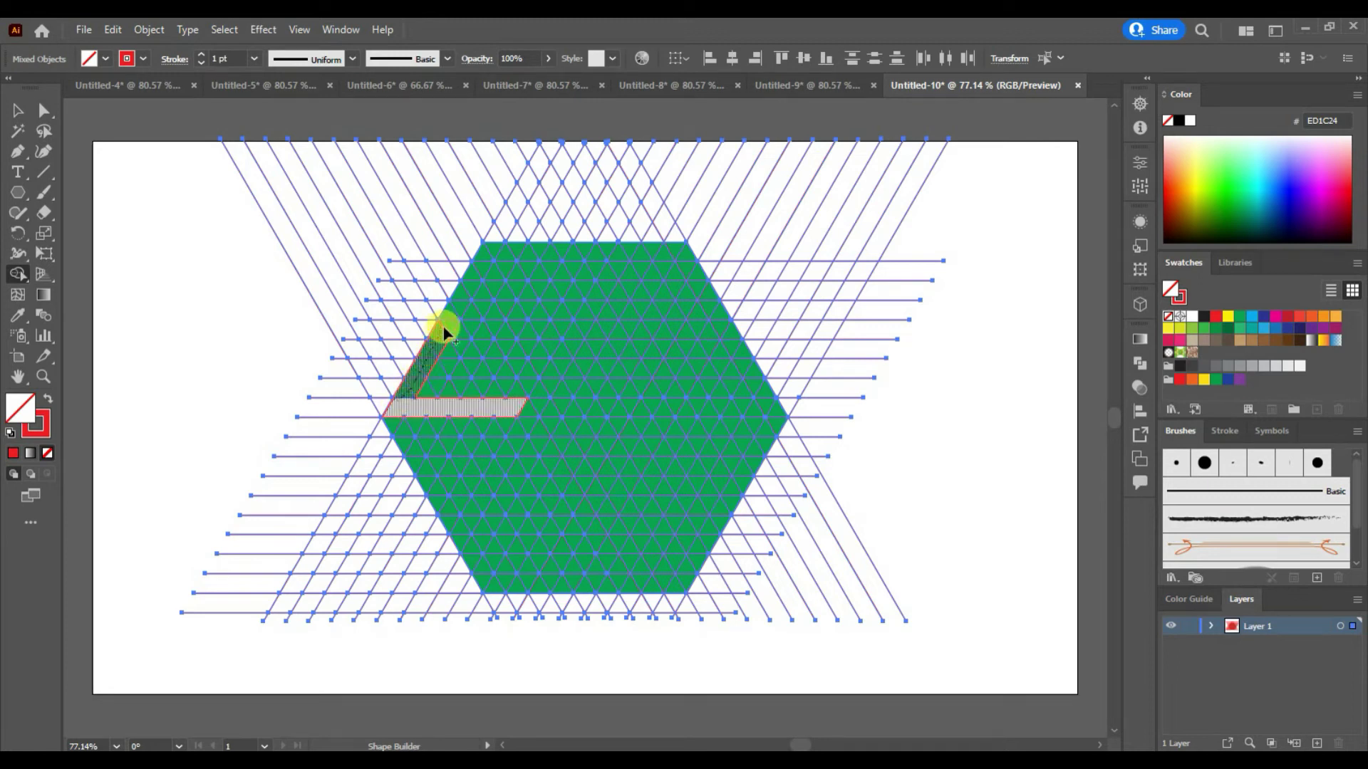
drag(485, 253, 487, 250)
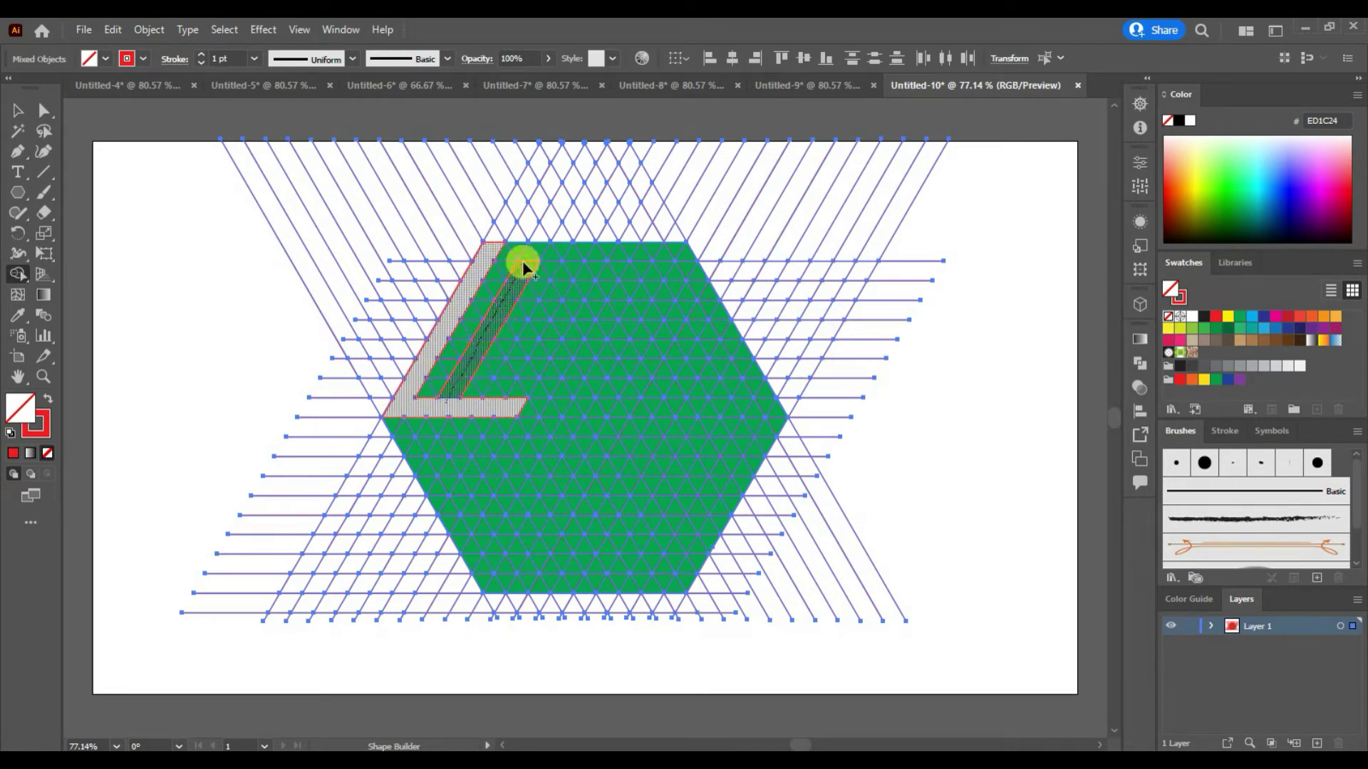
drag(523, 264, 535, 247)
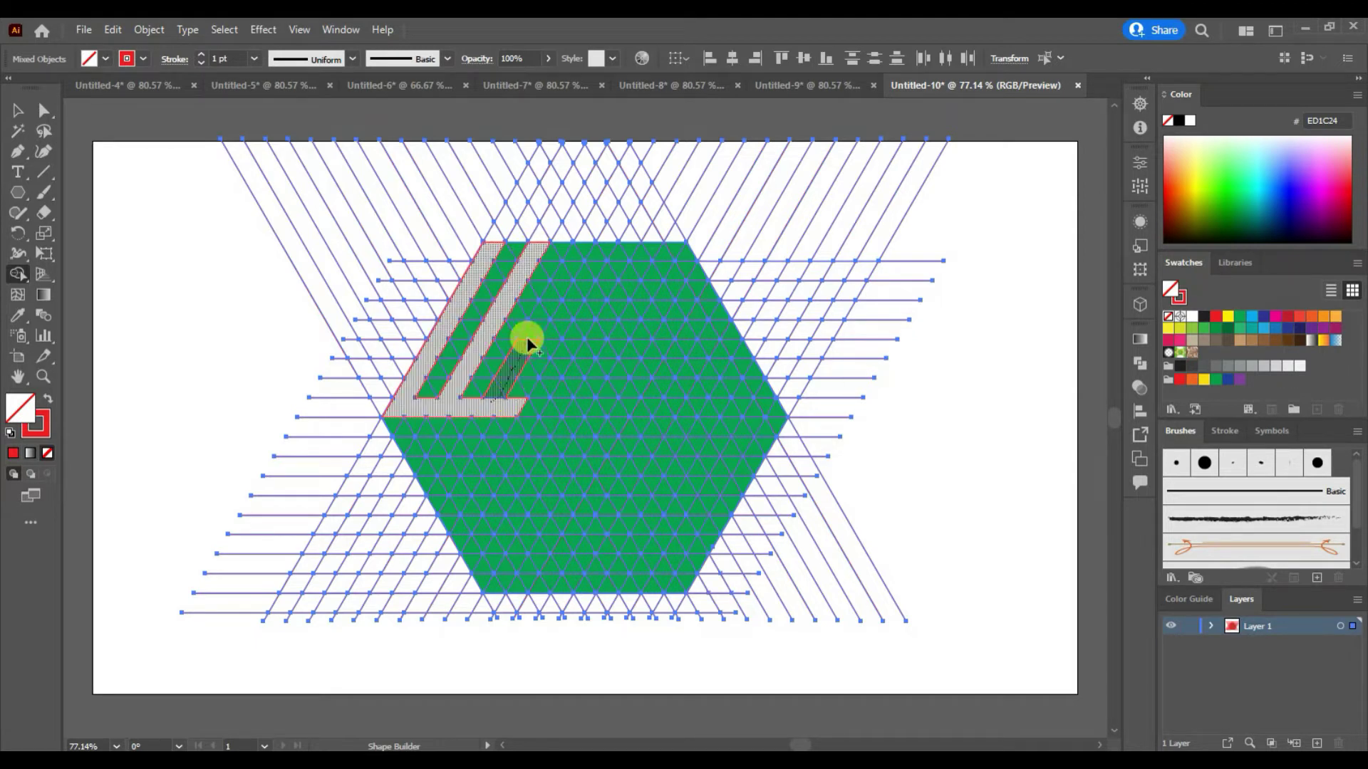
drag(580, 247, 580, 247)
drag(535, 404, 567, 346)
drag(627, 255, 625, 253)
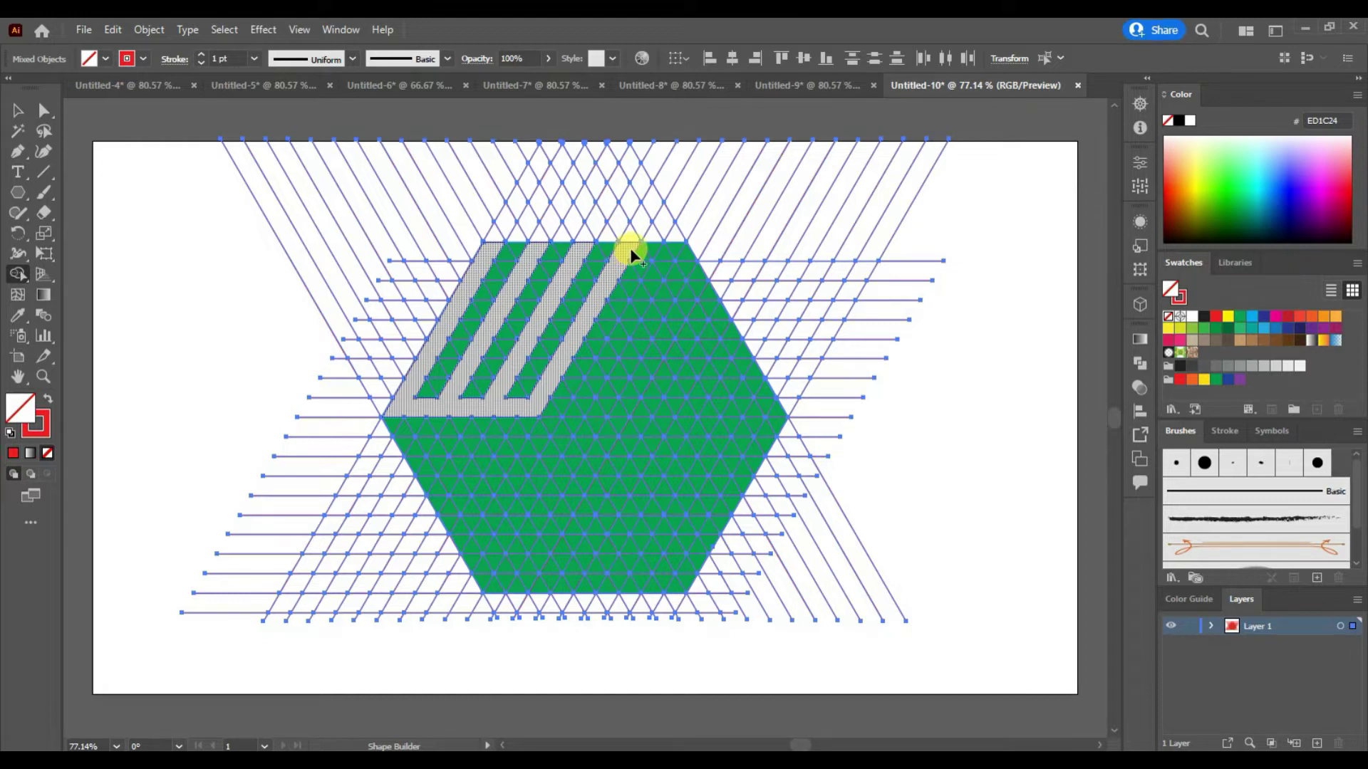
Extend the merged shape with four parallel bands descending to the right, running the innermost one into the lower half
drag(631, 250, 653, 283)
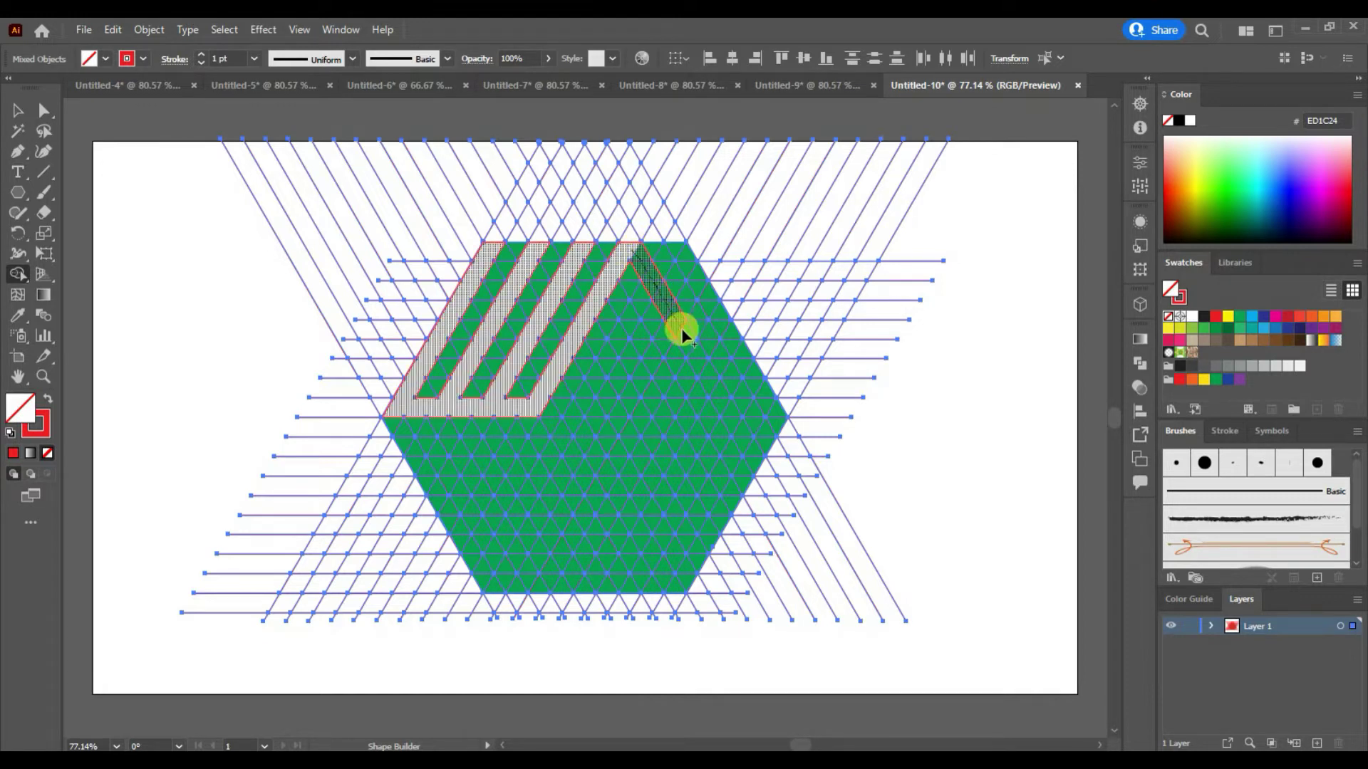
drag(727, 408, 727, 408)
drag(611, 283, 641, 336)
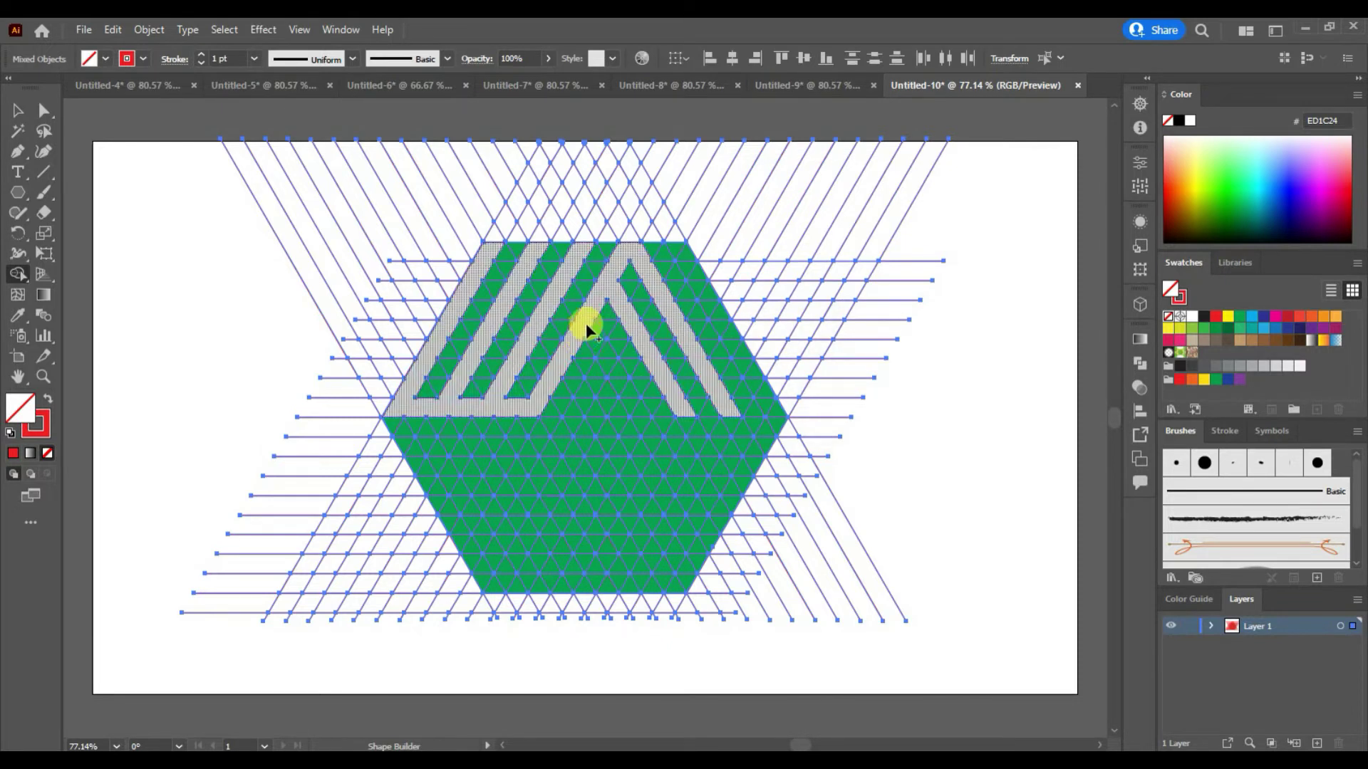
drag(640, 411, 641, 406)
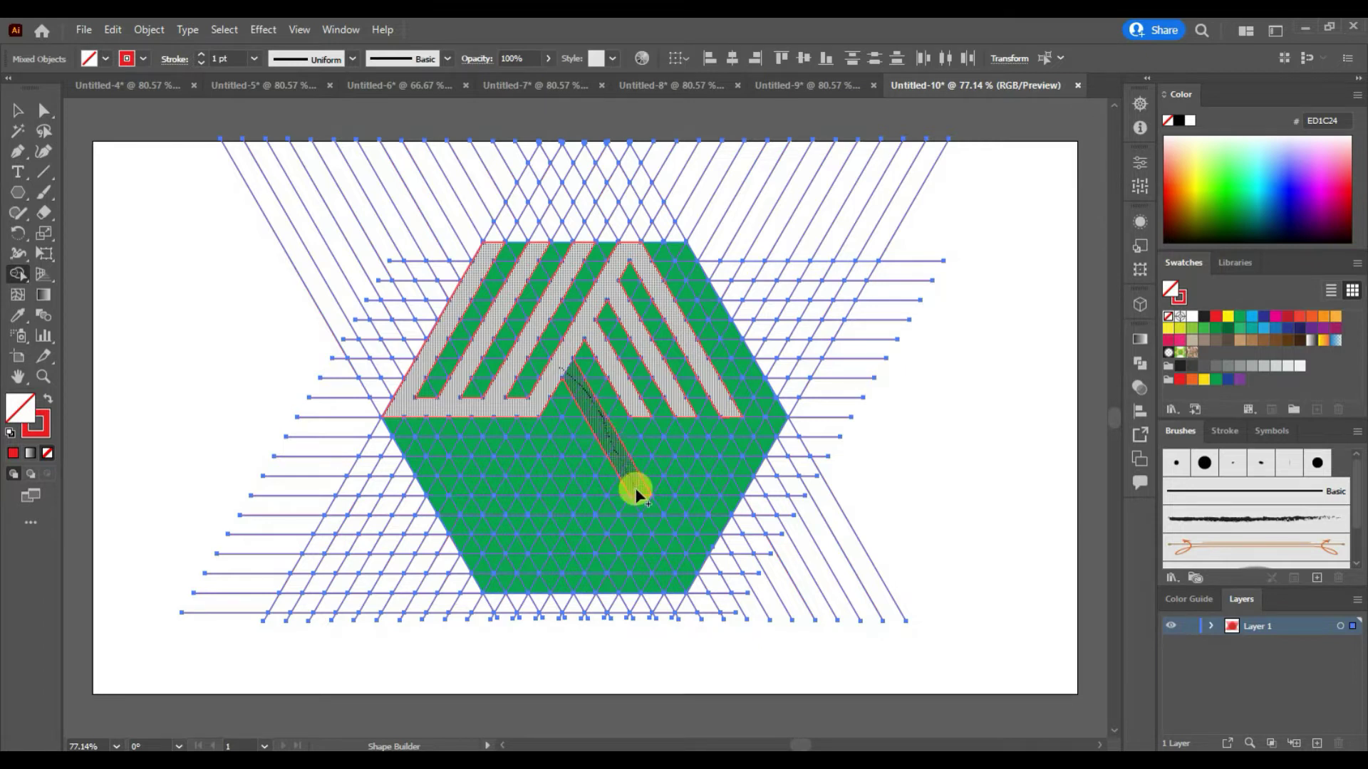
drag(641, 497, 641, 498)
Join the central bar, add three horizontal bands in the lower left, lengthen the right-hand bands, and fill the merged shape black
drag(529, 412, 590, 411)
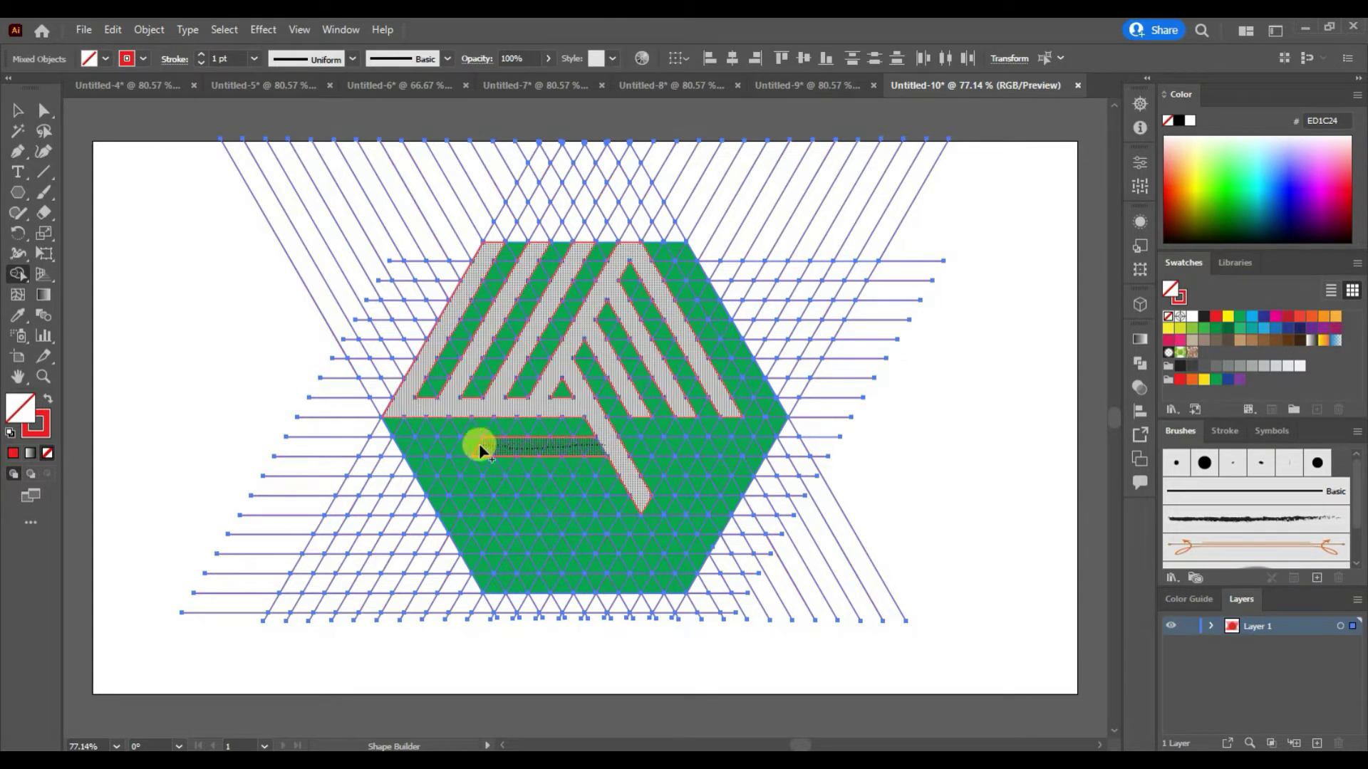
drag(418, 453, 628, 489)
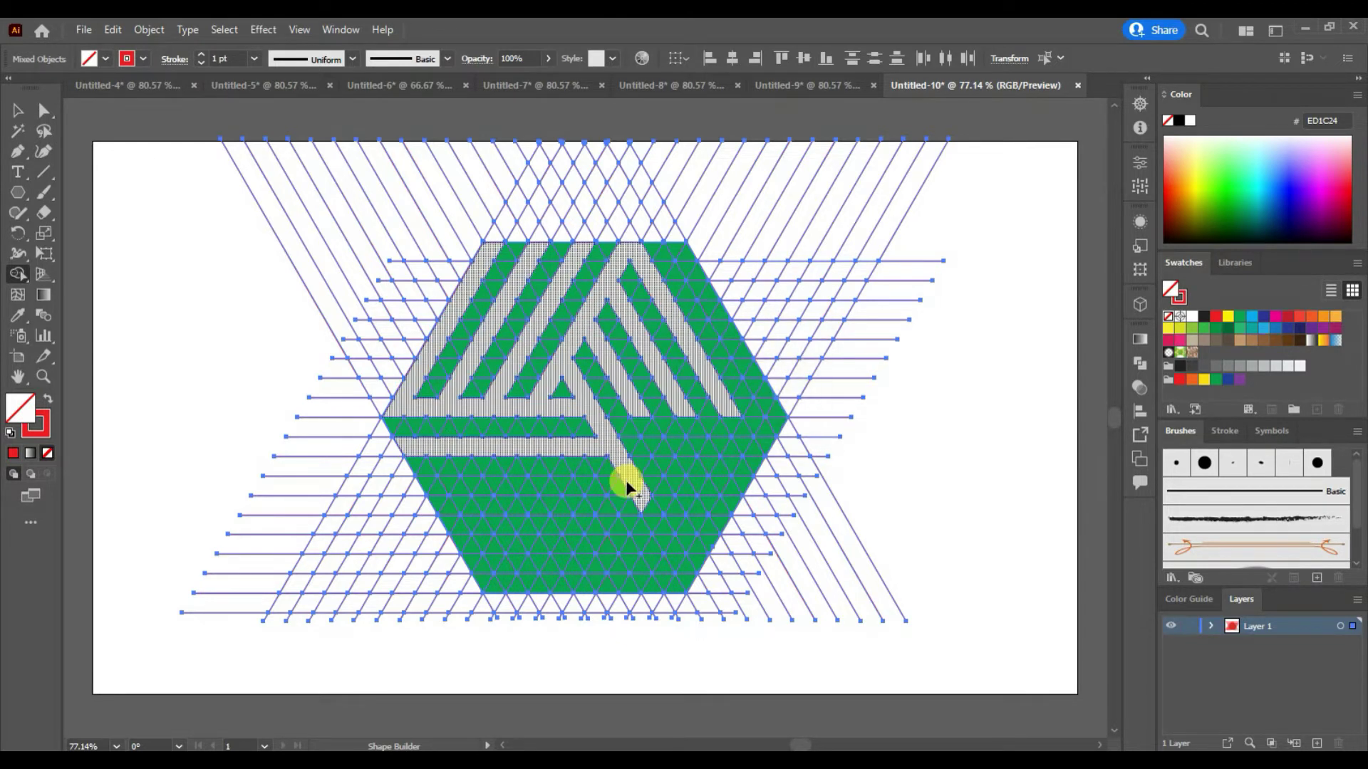
drag(433, 483, 621, 502)
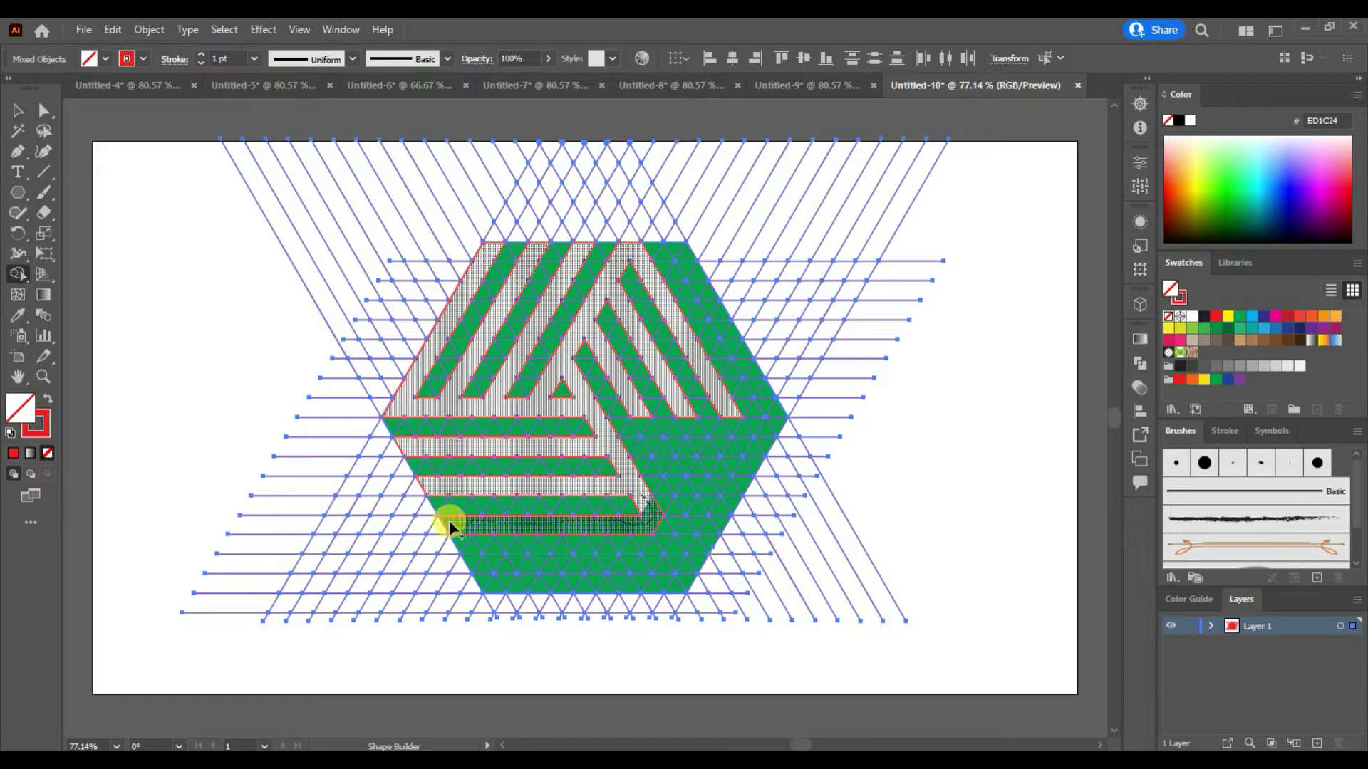
drag(657, 525, 449, 520)
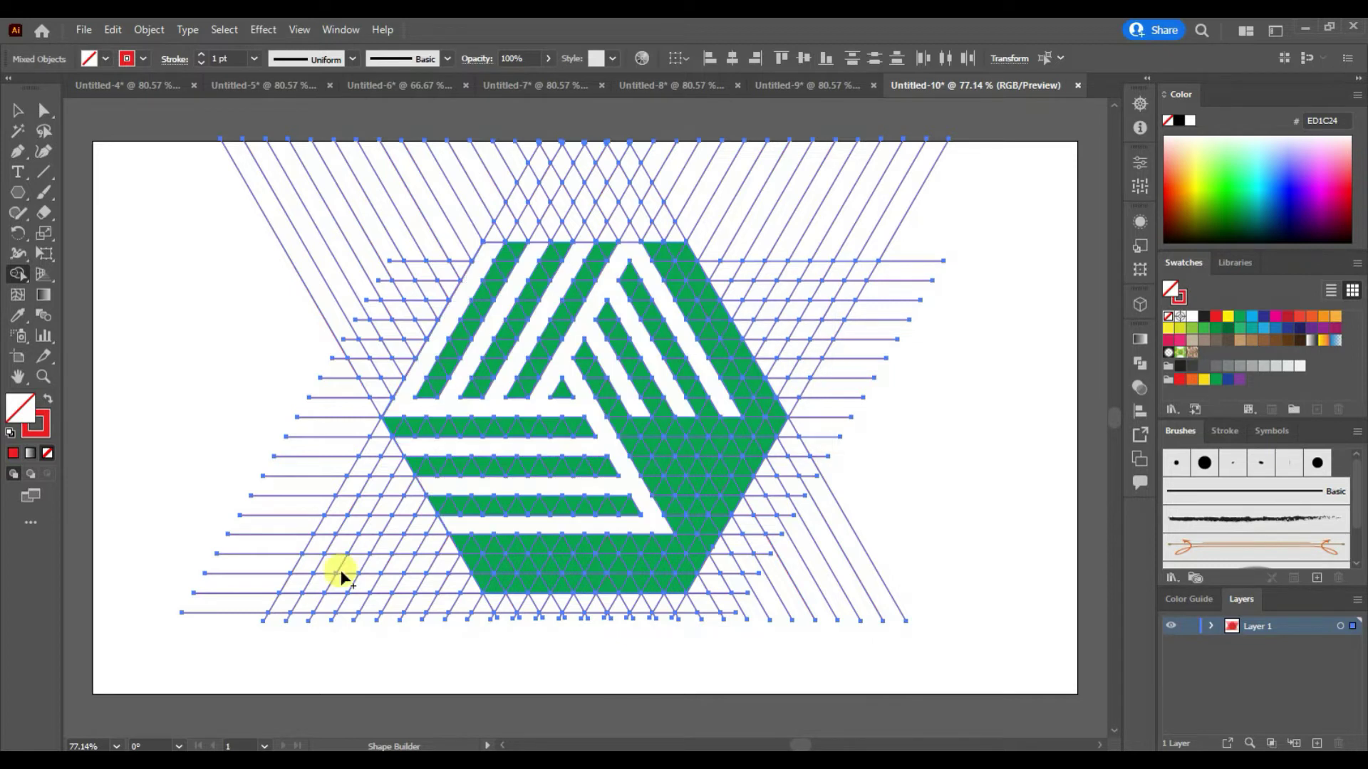
drag(687, 506, 688, 507)
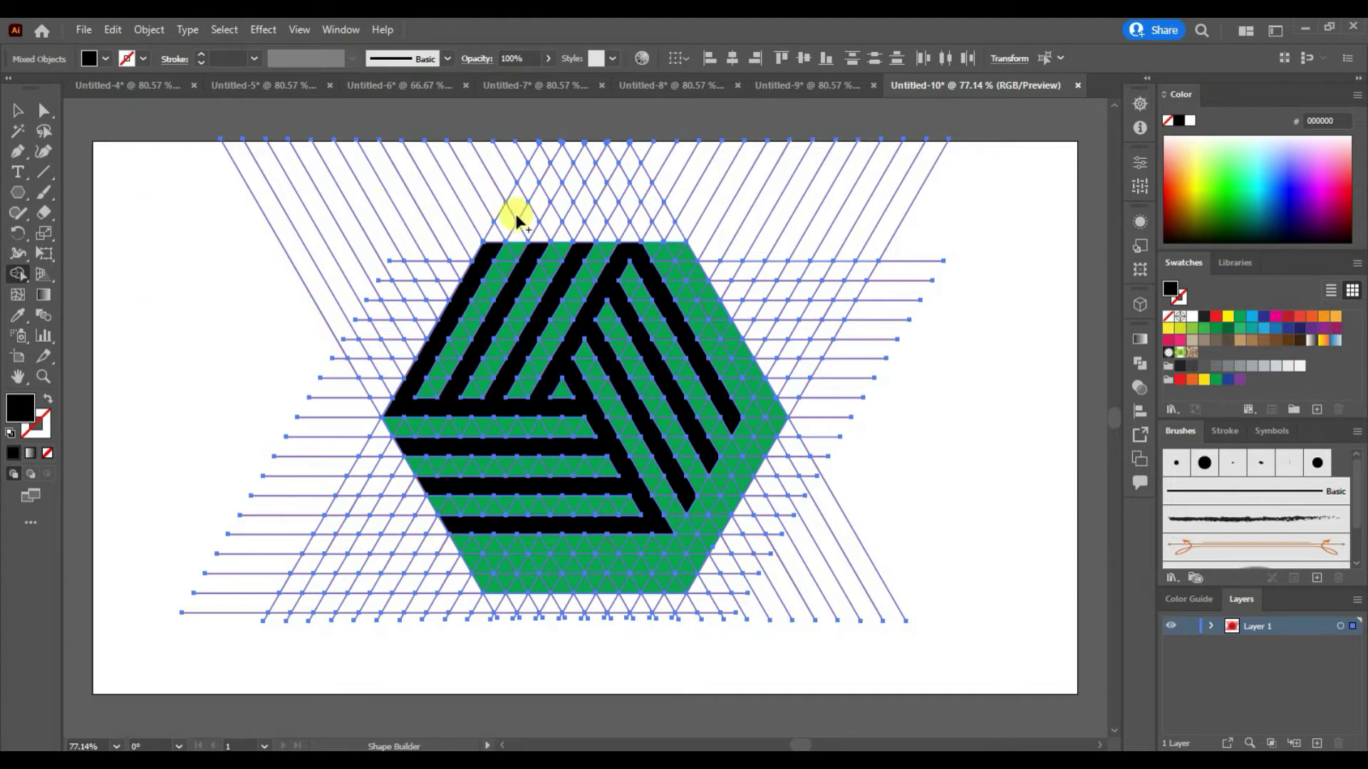
Remove the green areas between and around the black bands with the Shape Builder
drag(519, 230, 418, 399)
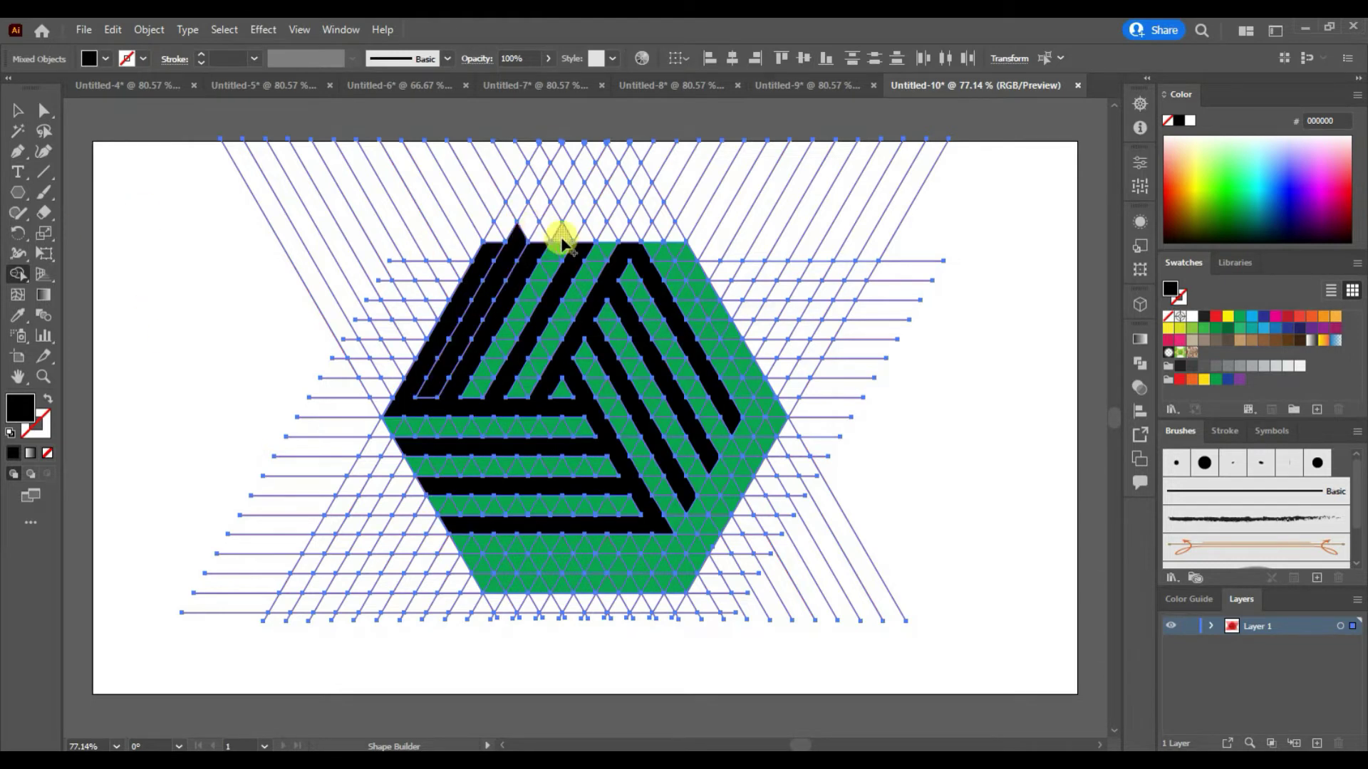
alt+click(511, 236)
mouse_move(562, 240)
mouse_down()
mouse_move(483, 386)
mouse_move(516, 305)
mouse_up()
mouse_move(605, 243)
mouse_down()
mouse_move(520, 388)
mouse_move(549, 390)
mouse_move(665, 498)
mouse_move(697, 550)
mouse_up()
drag(617, 347, 734, 545)
drag(632, 268, 755, 502)
mouse_move(661, 241)
mouse_down()
mouse_move(753, 423)
mouse_move(721, 468)
mouse_move(710, 535)
mouse_move(596, 541)
mouse_move(535, 585)
mouse_up()
drag(417, 502, 641, 506)
drag(402, 466, 614, 470)
drag(375, 427, 595, 427)
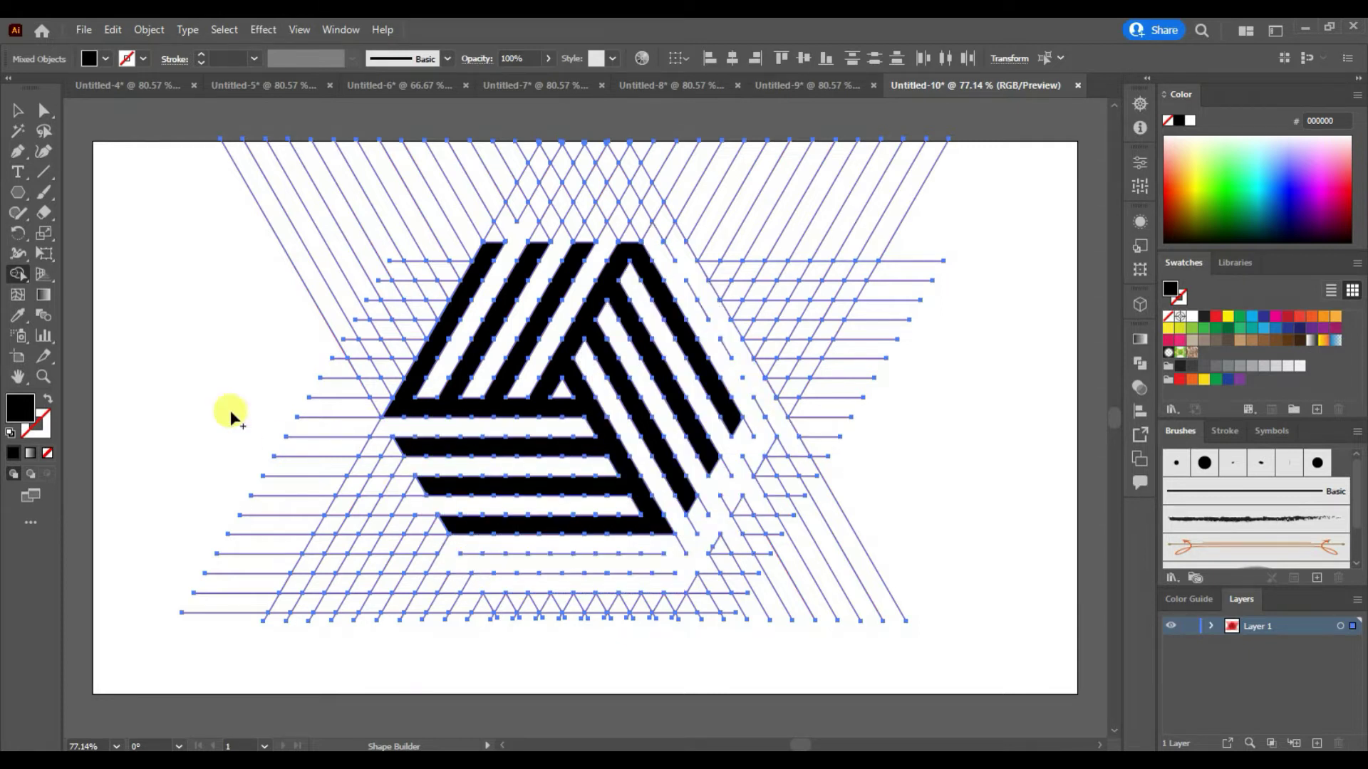
Copy the black striped emblem, delete all artwork on Layer 1, and paste the emblem back on its own
click(18, 110)
click(216, 321)
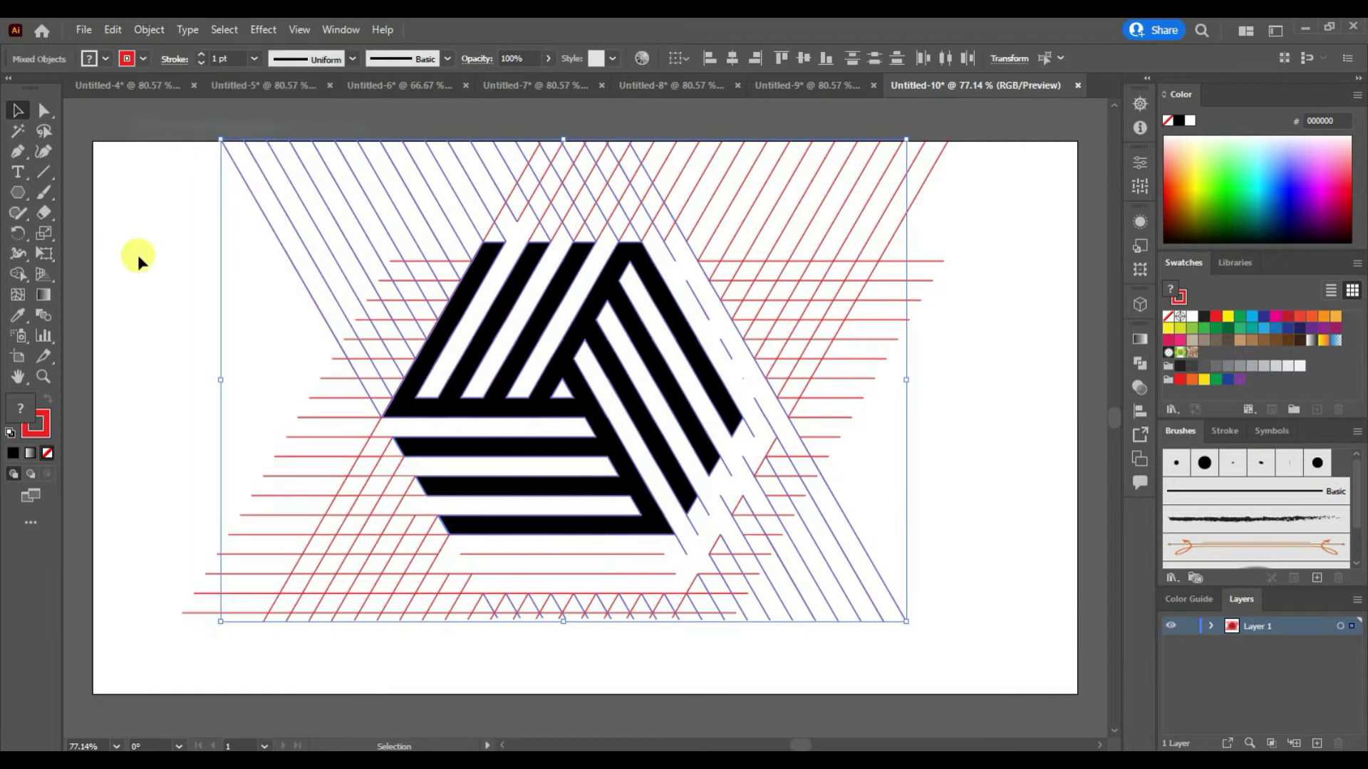
click(473, 356)
key(ctrl+c)
click(1339, 626)
key(Delete)
key(ctrl+v)
click(47, 453)
click(806, 519)
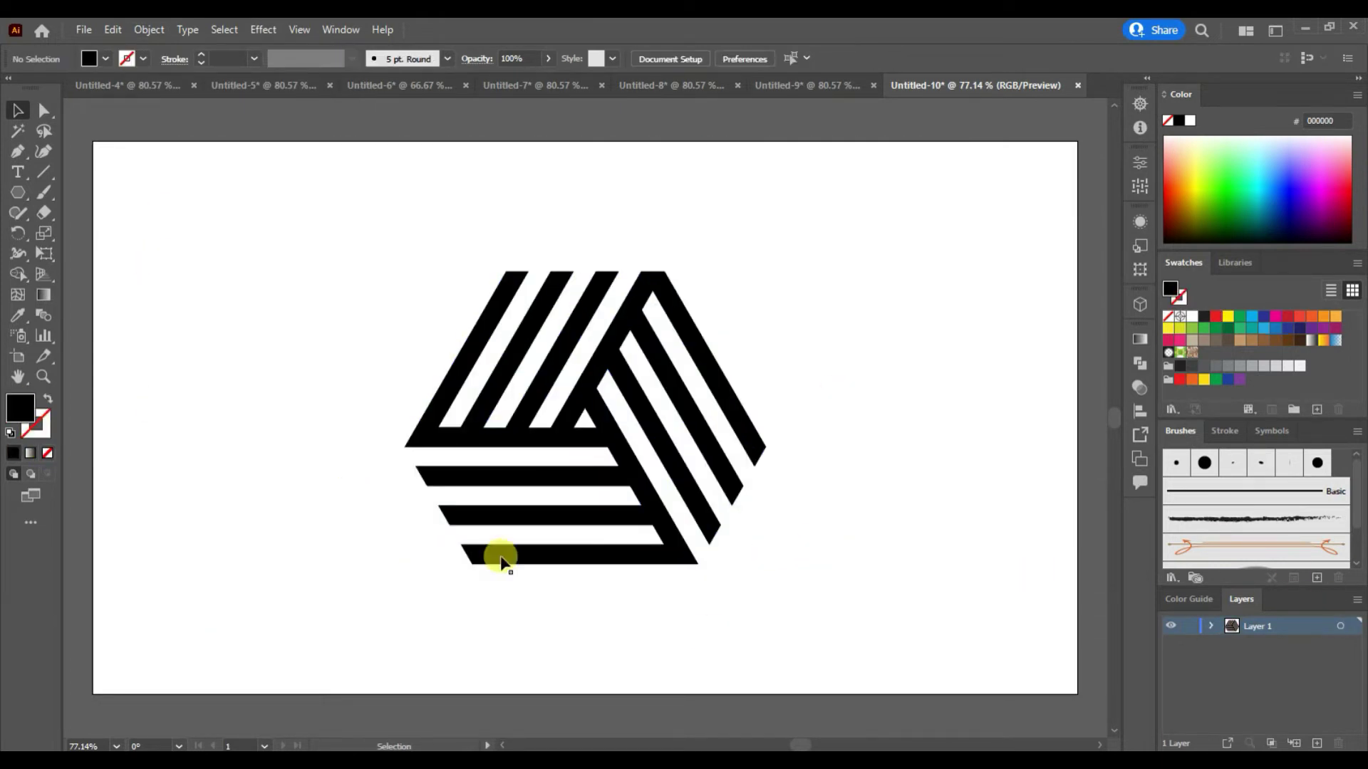
drag(406, 178, 833, 645)
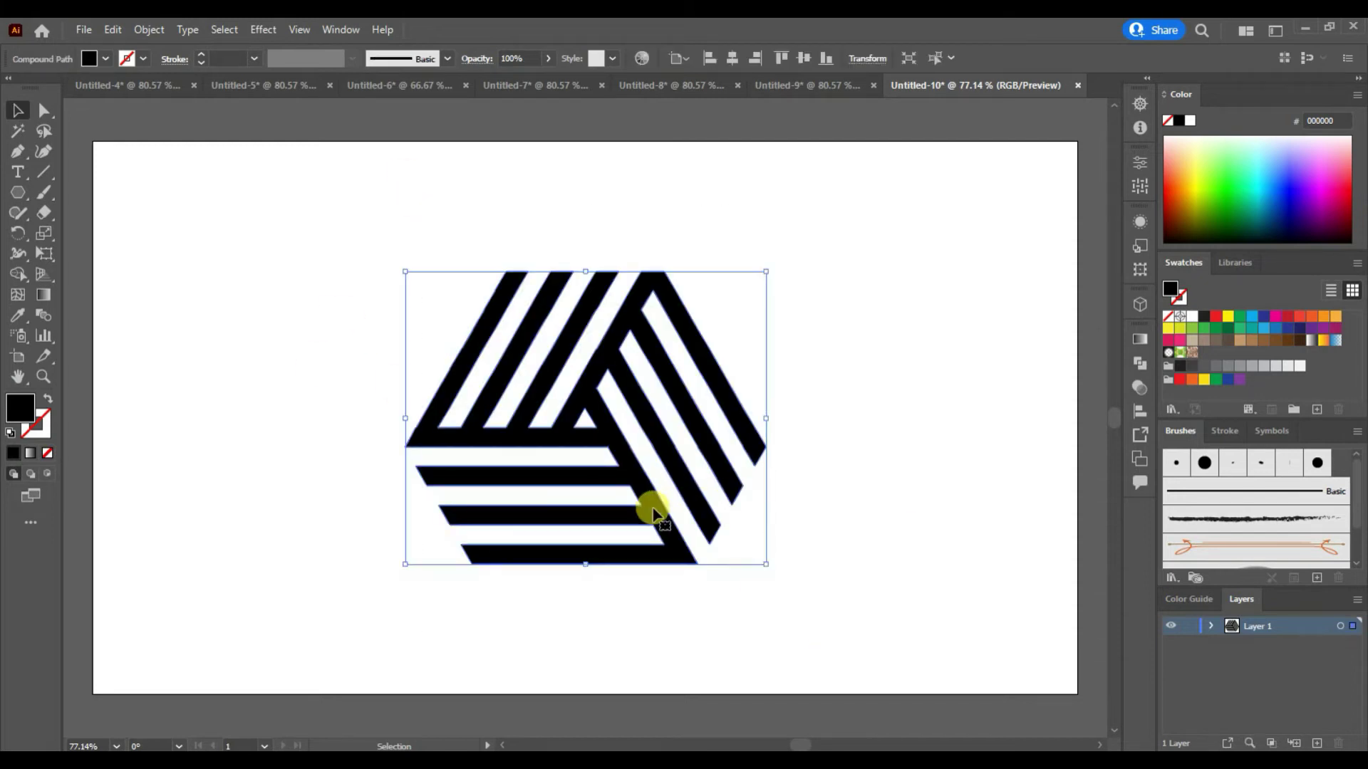
Remove the redundant anchor point at the tip of the outermost right-hand band
drag(658, 503, 638, 491)
key(ctrl+plus)
key(ctrl+plus)
key(ctrl+plus)
drag(491, 567, 852, 458)
click(314, 522)
drag(973, 456, 290, 406)
key(a)
click(579, 556)
shift+click(623, 476)
shift+click(701, 340)
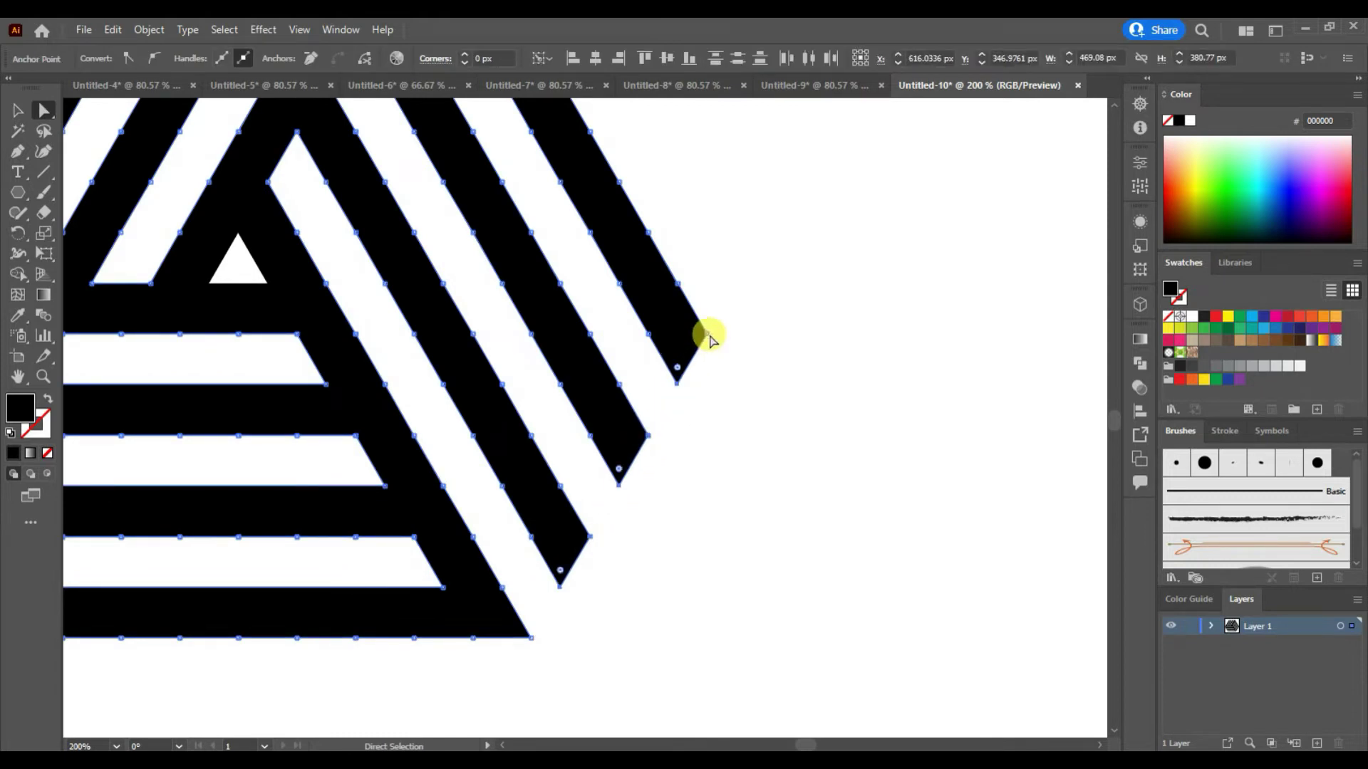
click(707, 336)
click(311, 58)
Round the lower ends of the three right-hand bands together with a corner radius of about 12.69 px
click(706, 334)
shift+click(677, 384)
shift+click(647, 435)
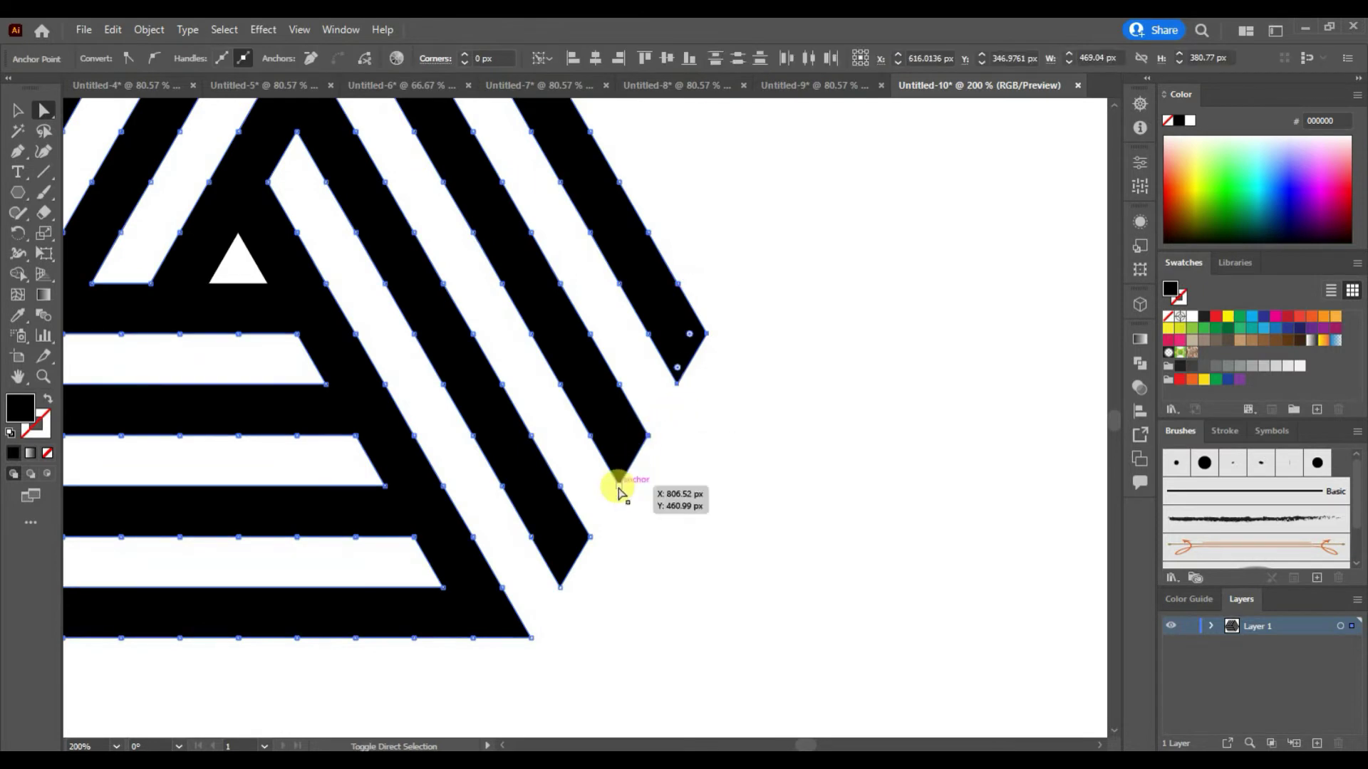
click(645, 443)
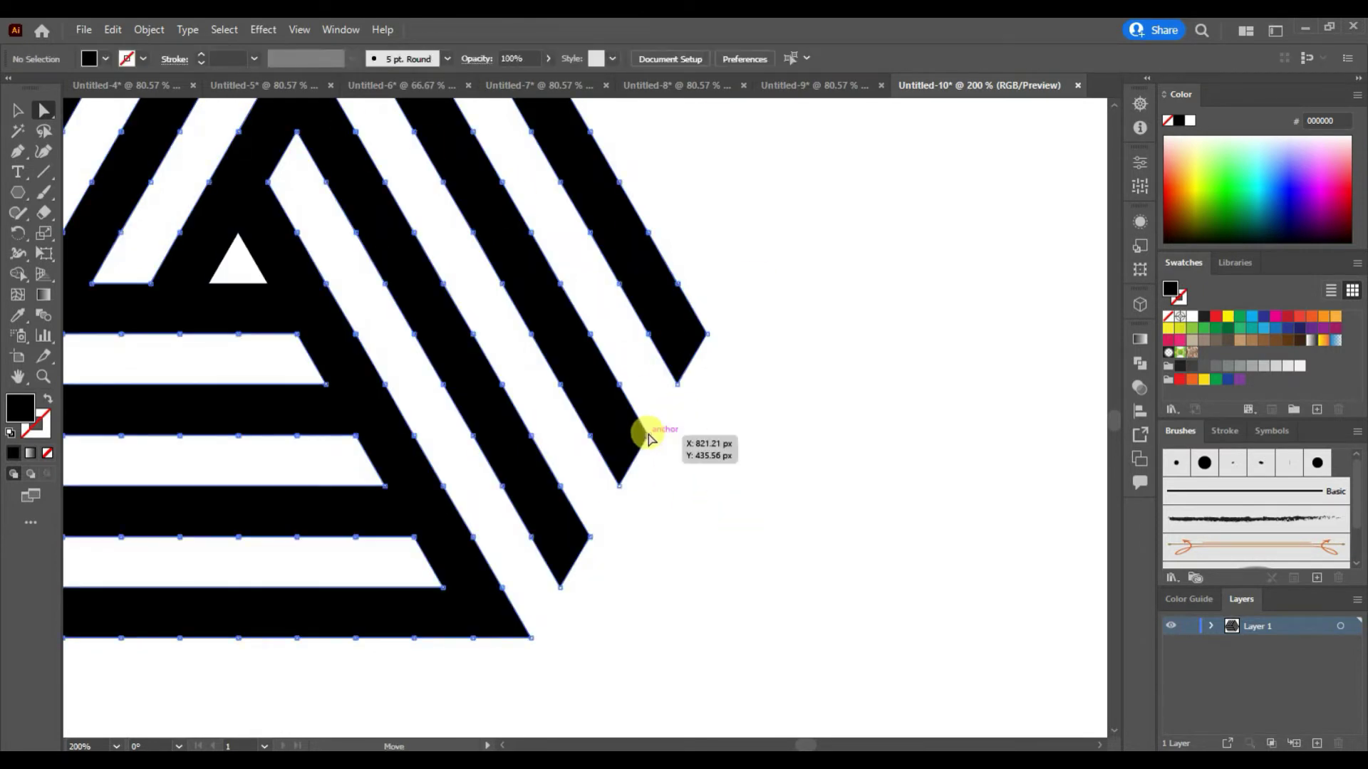
click(559, 588)
shift+click(560, 587)
shift+click(618, 486)
shift+click(647, 435)
shift+click(676, 384)
shift+click(705, 334)
drag(690, 334, 350, 185)
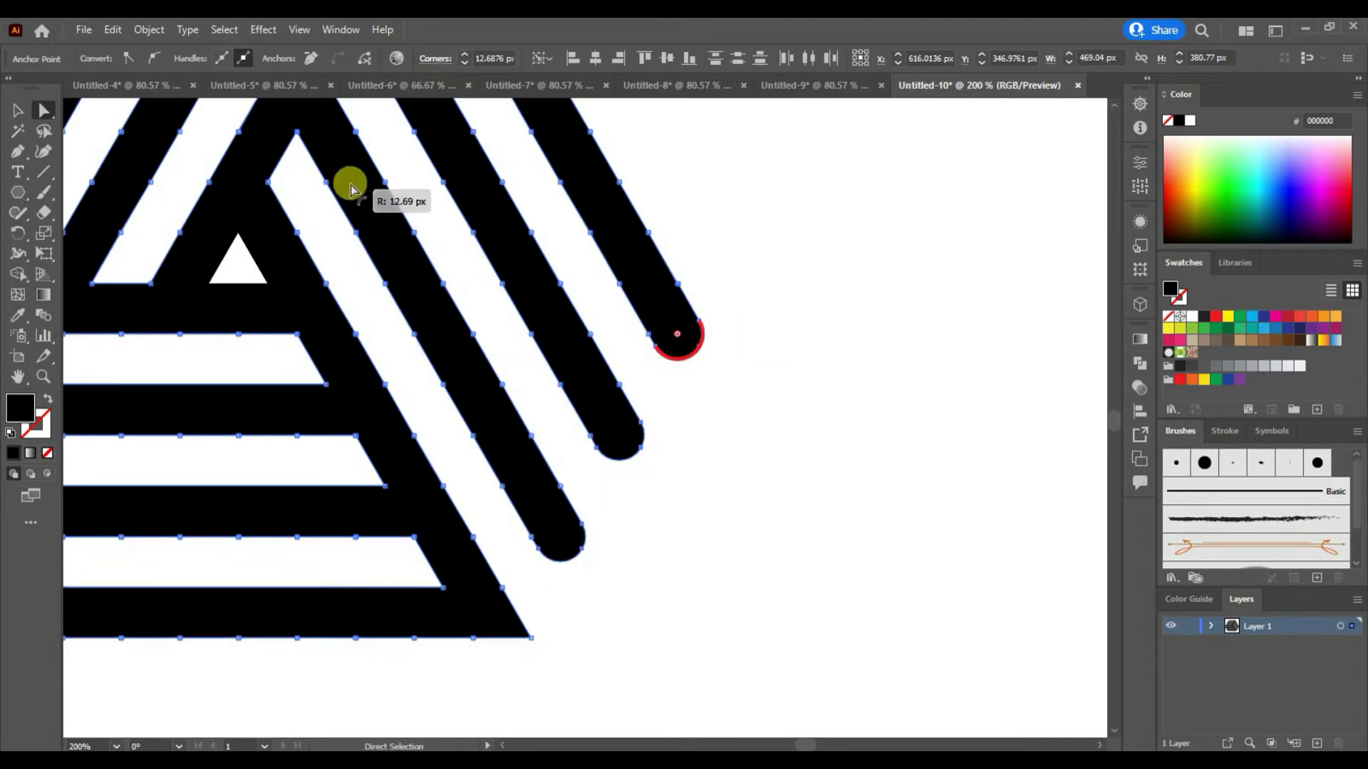
Fully round the left end of the uppermost of the three lower-left horizontal bands
key(ctrl+minus)
key(ctrl+minus)
scroll(498, 399, left, 4)
click(439, 417)
click(456, 392)
shift+click(470, 417)
click(479, 423)
click(470, 417)
shift+click(456, 393)
drag(468, 401, 528, 482)
Remove the extra anchor point at the left end of the middle lower-left band and round that end
click(486, 443)
shift+click(499, 468)
click(499, 471)
click(499, 470)
click(310, 58)
click(486, 443)
shift+click(500, 468)
drag(498, 451, 703, 514)
Remove the extra anchor point at the bottom horizontal band's left end and round that end fully
click(515, 494)
shift+click(530, 519)
click(543, 555)
click(530, 520)
click(310, 57)
click(515, 494)
shift+click(529, 519)
drag(529, 502, 883, 554)
Round the top ends of the three upper-left slanted bands, the third one to about 12.72 px
drag(687, 121, 602, 297)
click(601, 254)
click(488, 321)
drag(498, 329, 458, 379)
drag(564, 325, 503, 400)
click(604, 315)
shift+click(633, 316)
drag(616, 329, 543, 431)
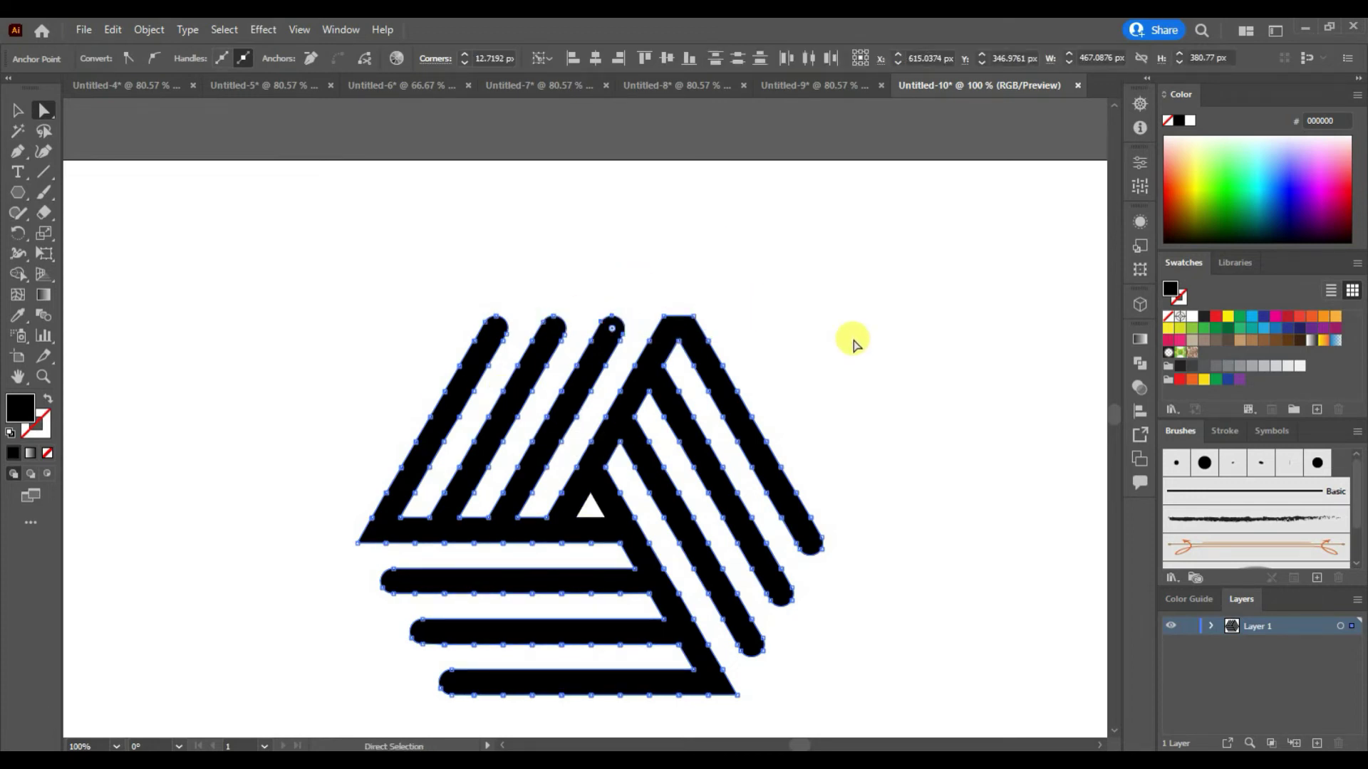
click(864, 349)
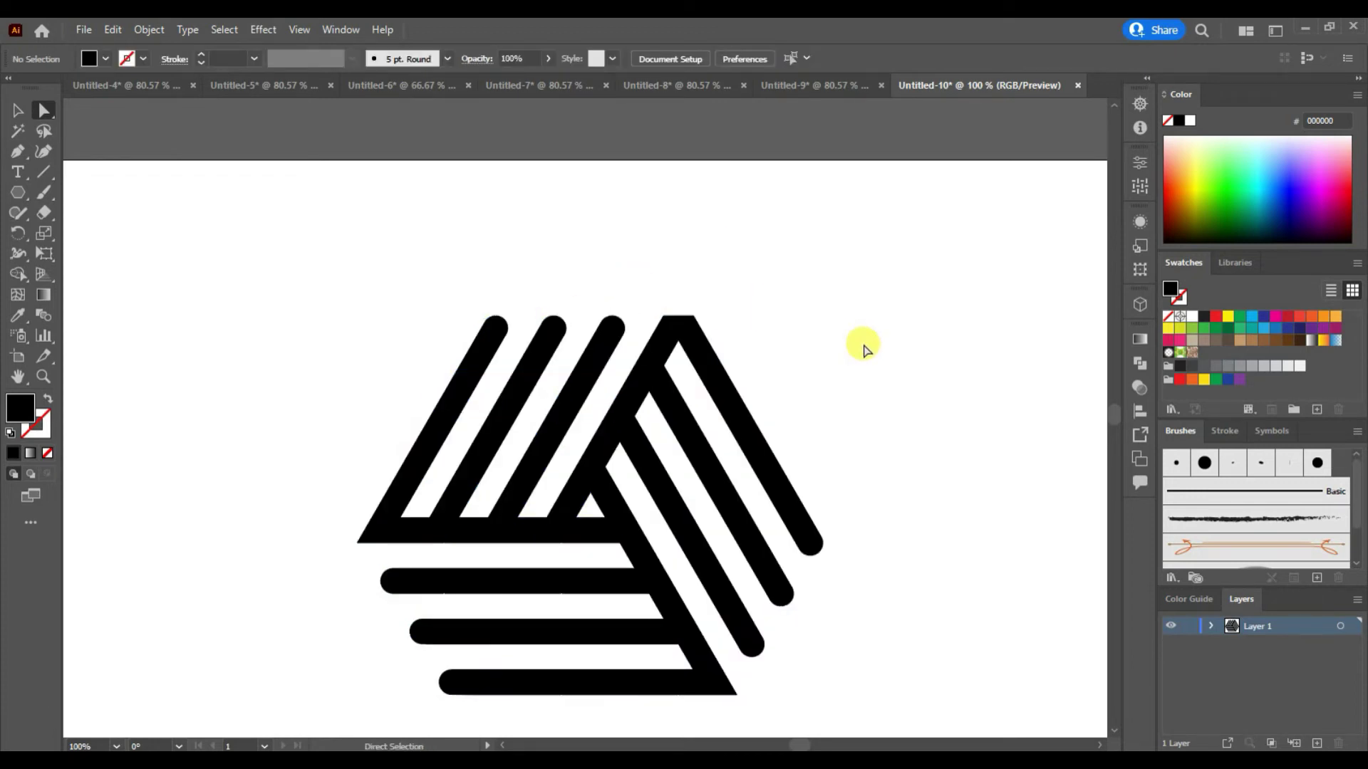
Add an anchor point at the middle of the short flat edge at the emblem's apex
click(663, 316)
shift+click(693, 315)
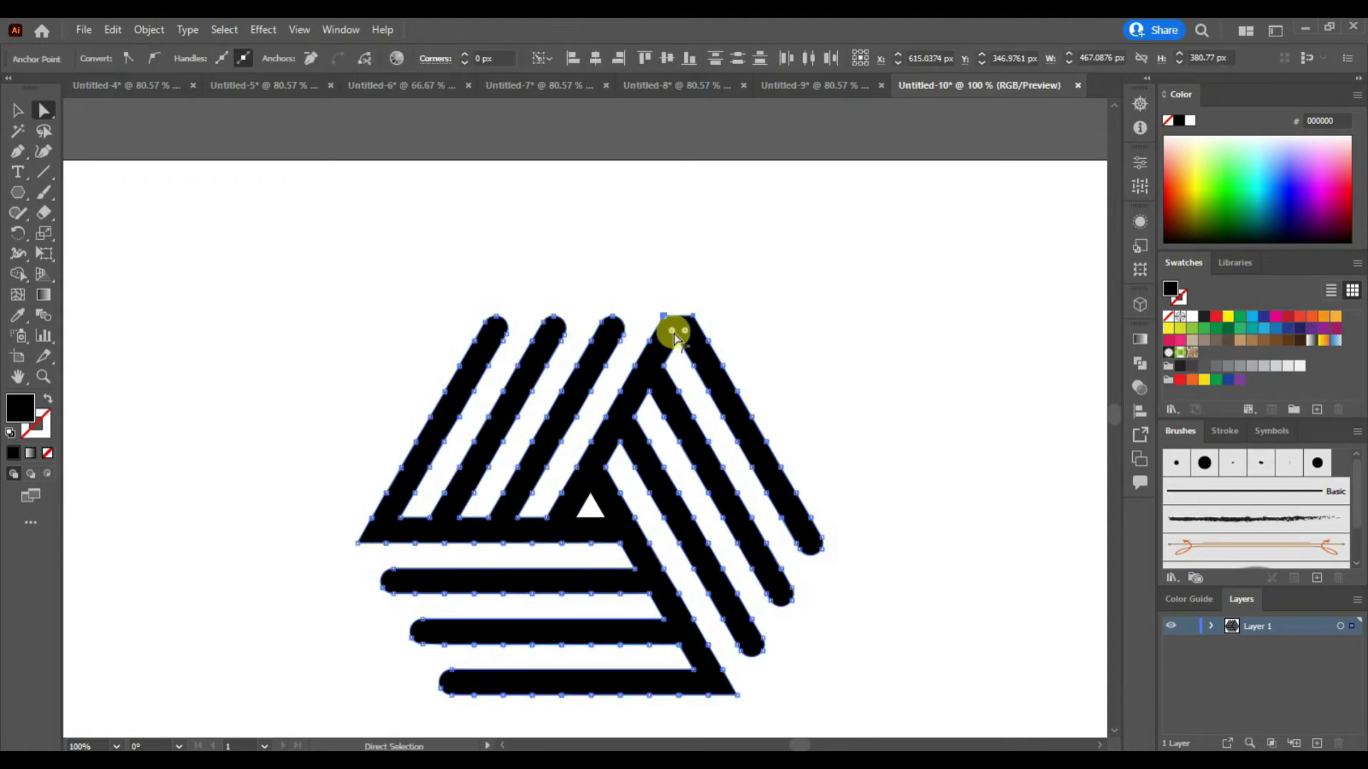
click(678, 309)
drag(17, 151, 91, 173)
click(678, 319)
key(a)
key(ctrl+a)
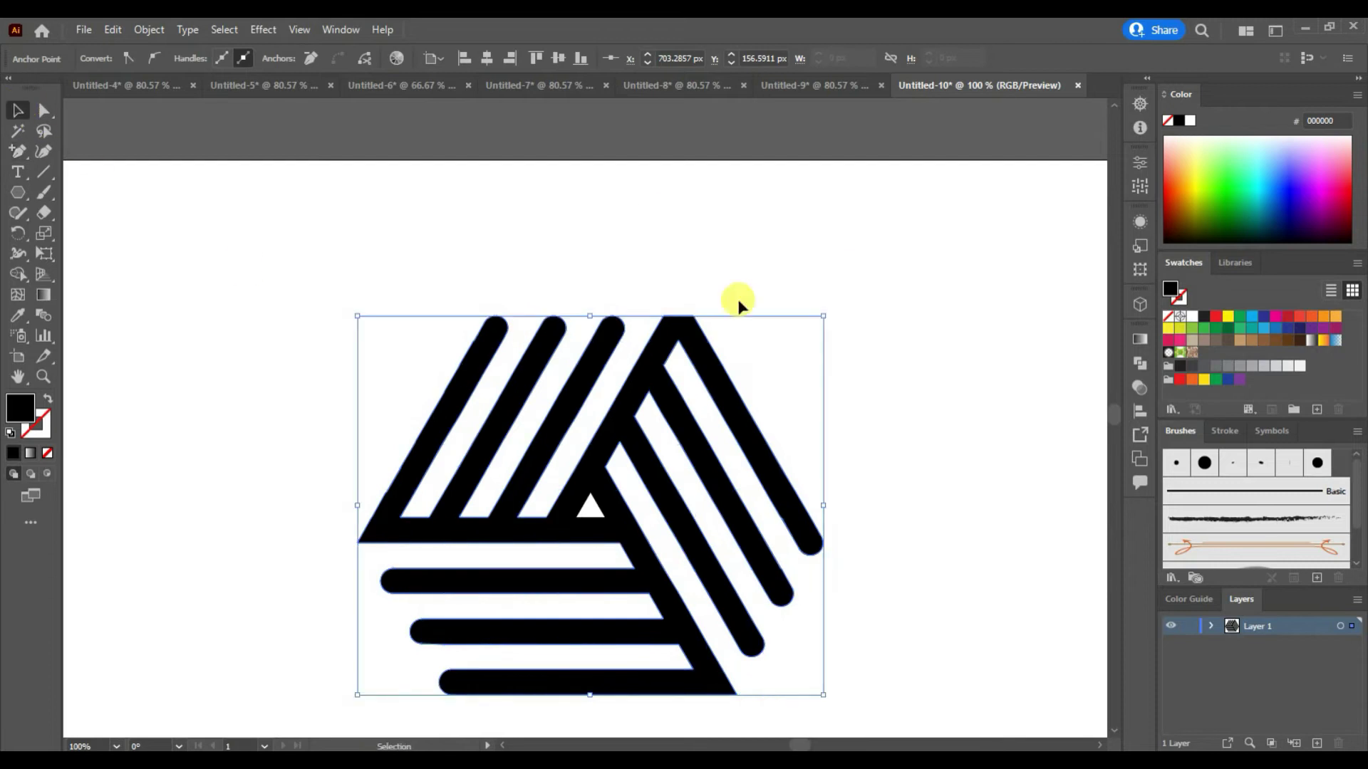
drag(710, 322, 710, 322)
click(128, 57)
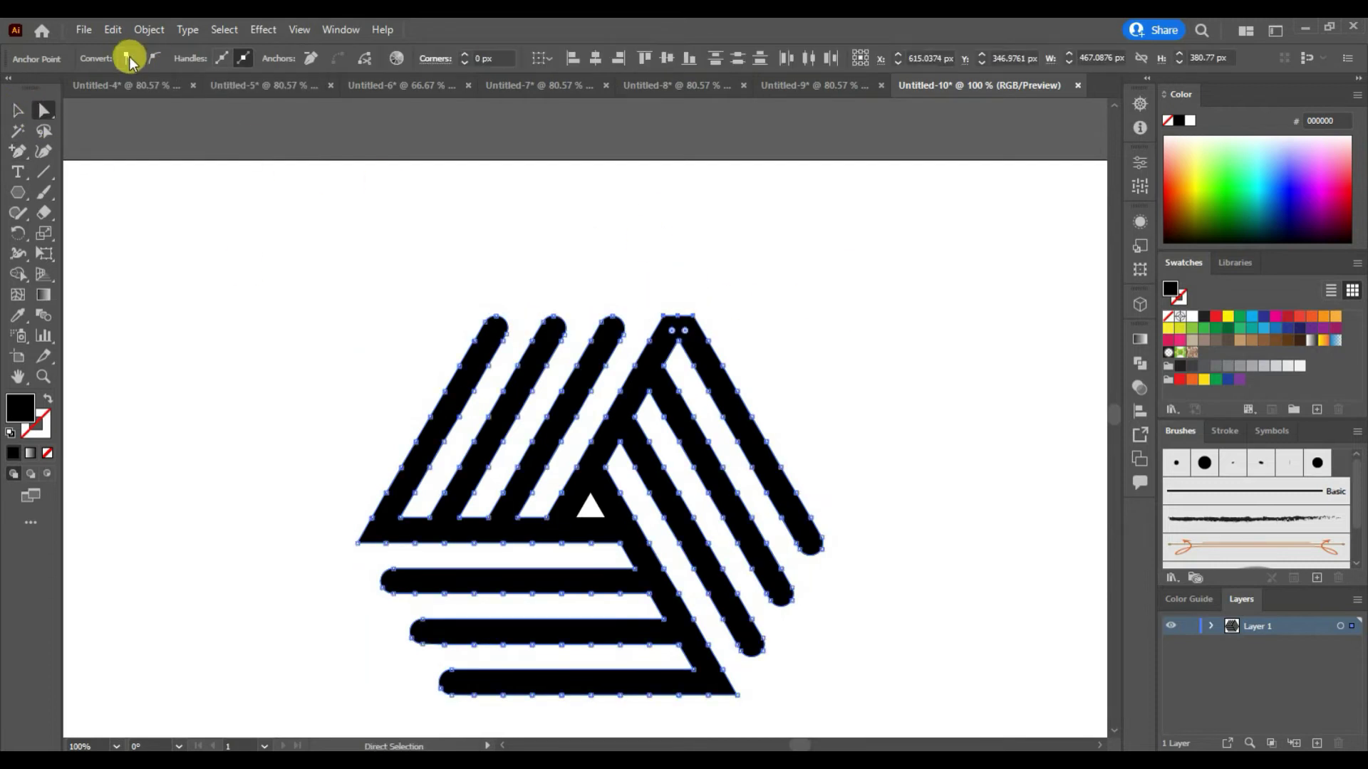
click(597, 226)
Raise the apex's middle anchor point into a peak and round it to a radius of about 18.44 px
click(677, 315)
key(Up)
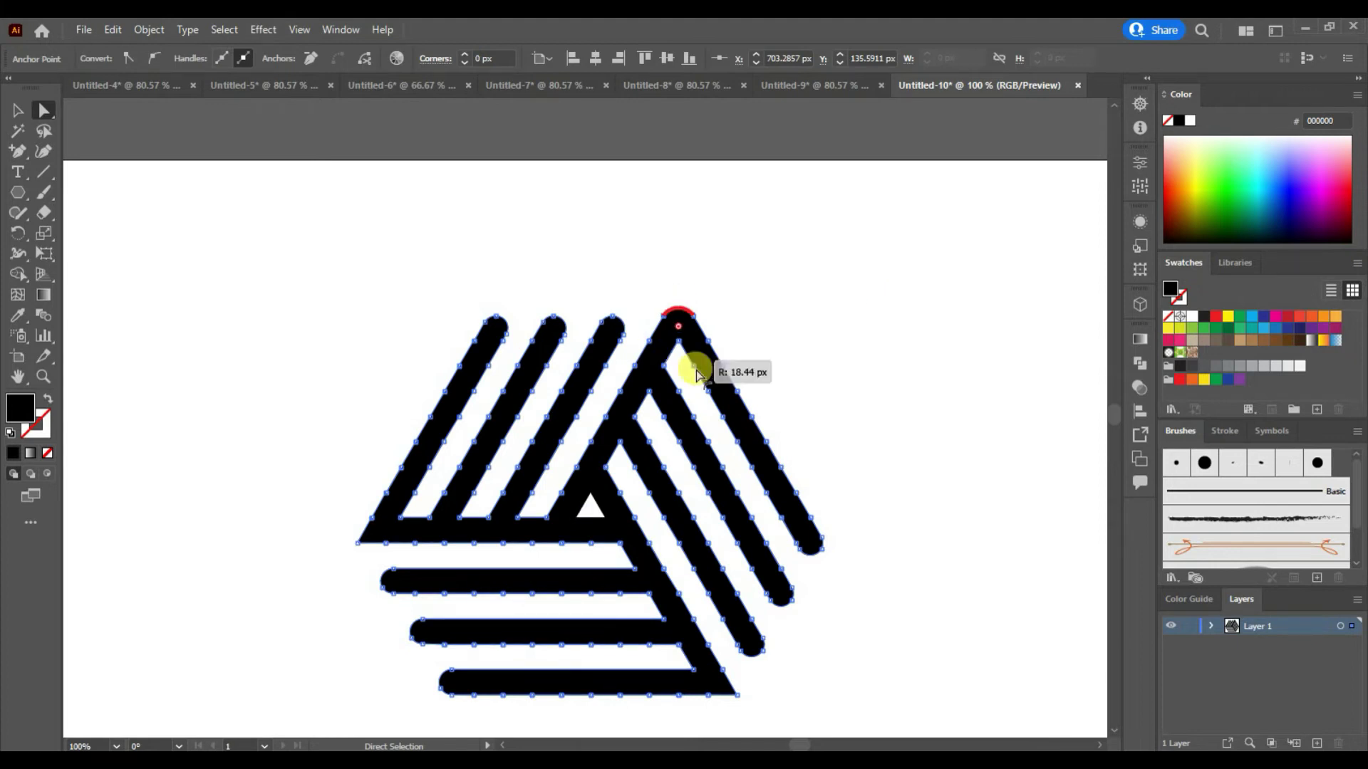
click(864, 467)
Round the emblem's sharp left corner to about 11.28 px and round its sharp lower-right corner
scroll(727, 586, down, 3)
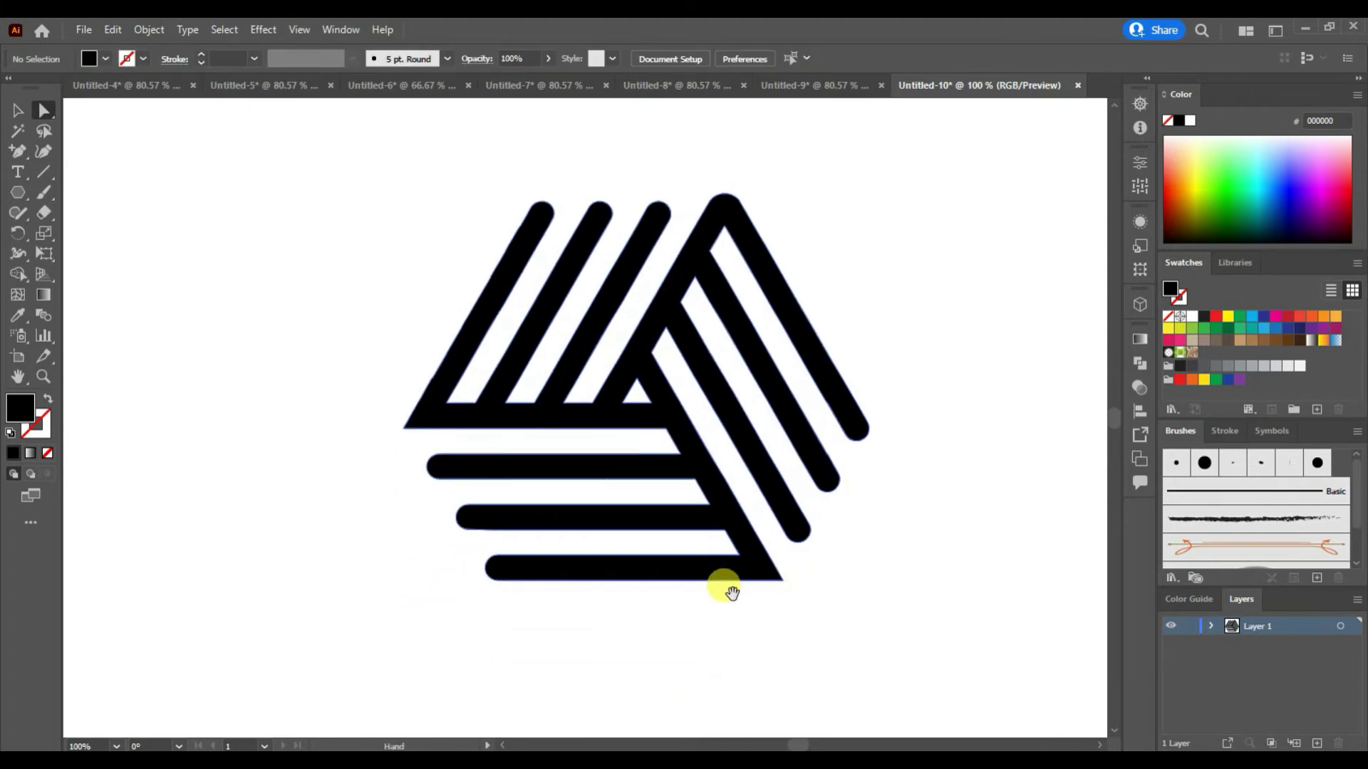
click(403, 429)
shift+click(782, 581)
click(502, 491)
click(403, 430)
drag(415, 423, 423, 419)
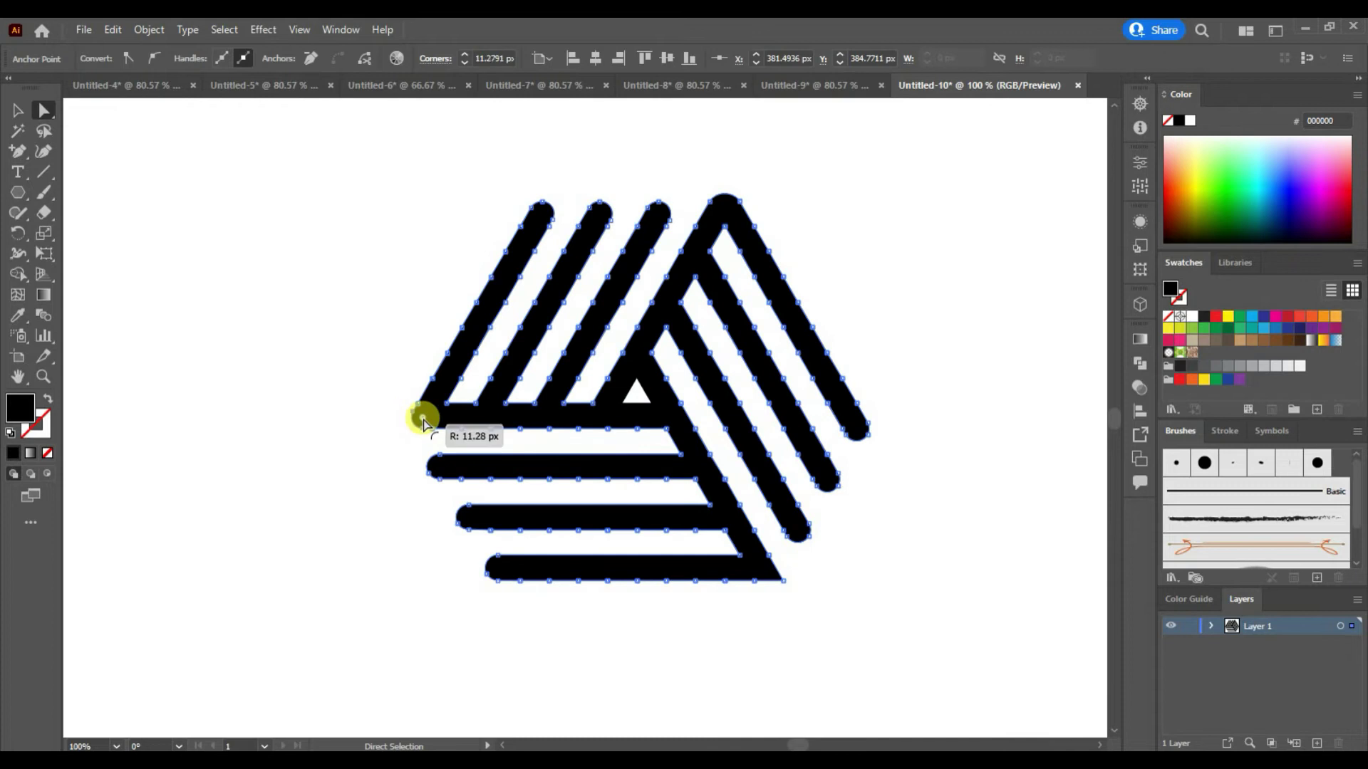
click(858, 595)
click(783, 580)
drag(773, 581, 760, 568)
click(919, 552)
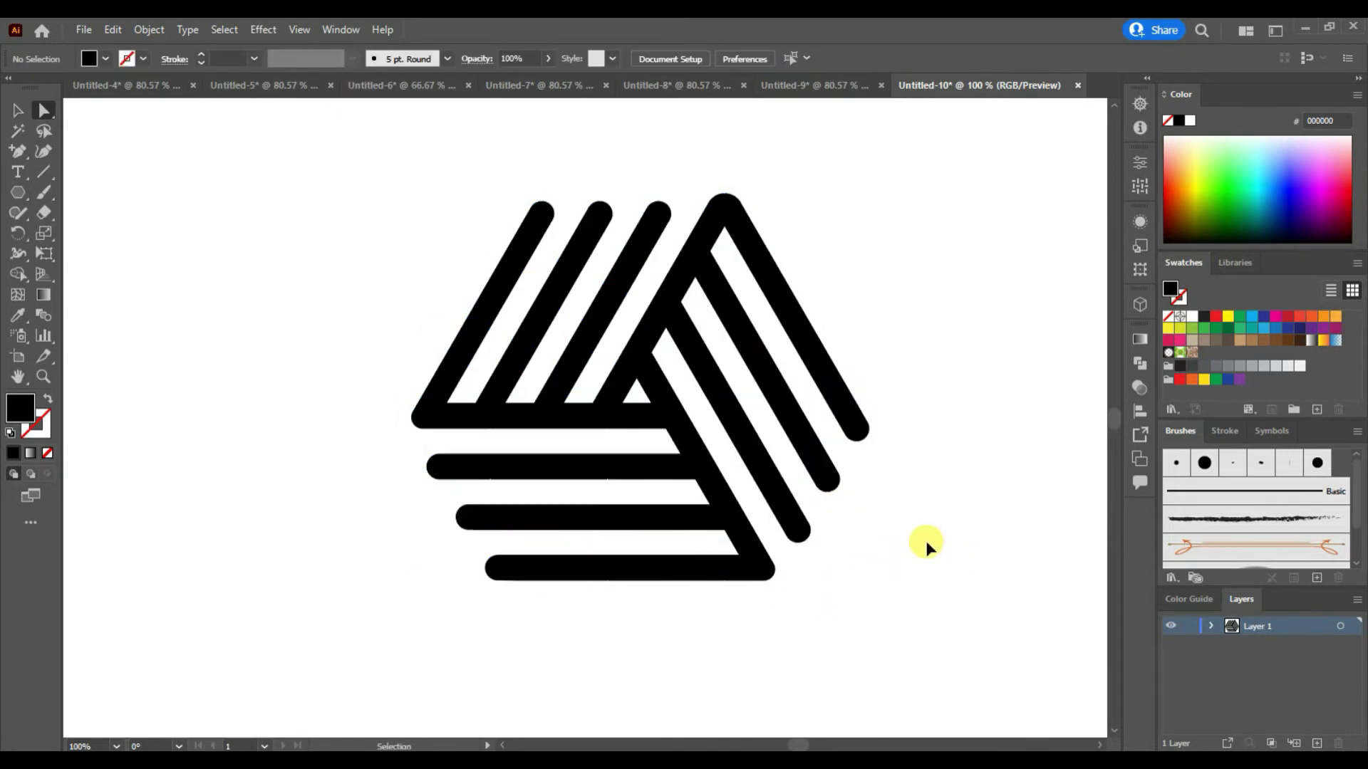
Group the whole emblem and move it off the artboard to the right
key(ctrl+minus)
key(ctrl+minus)
key(ctrl+minus)
click(17, 110)
drag(818, 600, 499, 324)
click(149, 30)
click(176, 111)
click(649, 312)
drag(628, 443, 964, 378)
Draw a vertical line across the artboard's full height, colour it, and centre it on the artboard
click(543, 515)
click(42, 172)
drag(571, 233, 571, 677)
click(1239, 316)
click(731, 58)
click(804, 57)
Draw a horizontal line across the artboard's full width, centre it on the artboard, and colour it
double_click(51, 171)
click(723, 441)
click(15, 112)
click(250, 392)
click(45, 170)
drag(253, 396, 1218, 396)
click(734, 63)
click(804, 58)
click(1251, 328)
click(18, 110)
click(550, 568)
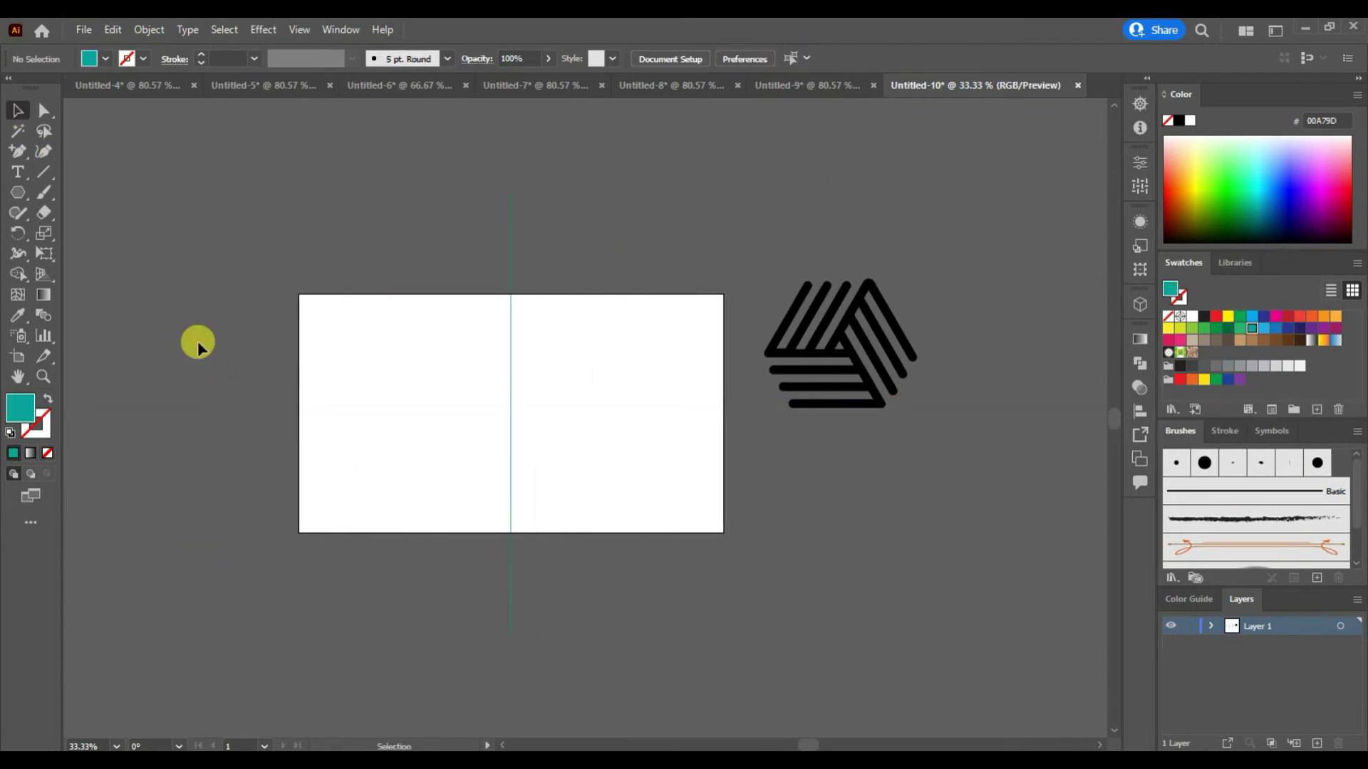
click(229, 413)
Draw a rectangle filling the artboard's upper-left quarter and colour it blue 00AEEF
click(1264, 329)
key(m)
drag(406, 267, 617, 385)
click(1252, 316)
key(v)
Copy the blue rectangle to the lower-left and upper-right quarters, and delete the original in the upper-left quarter
drag(416, 312, 502, 468)
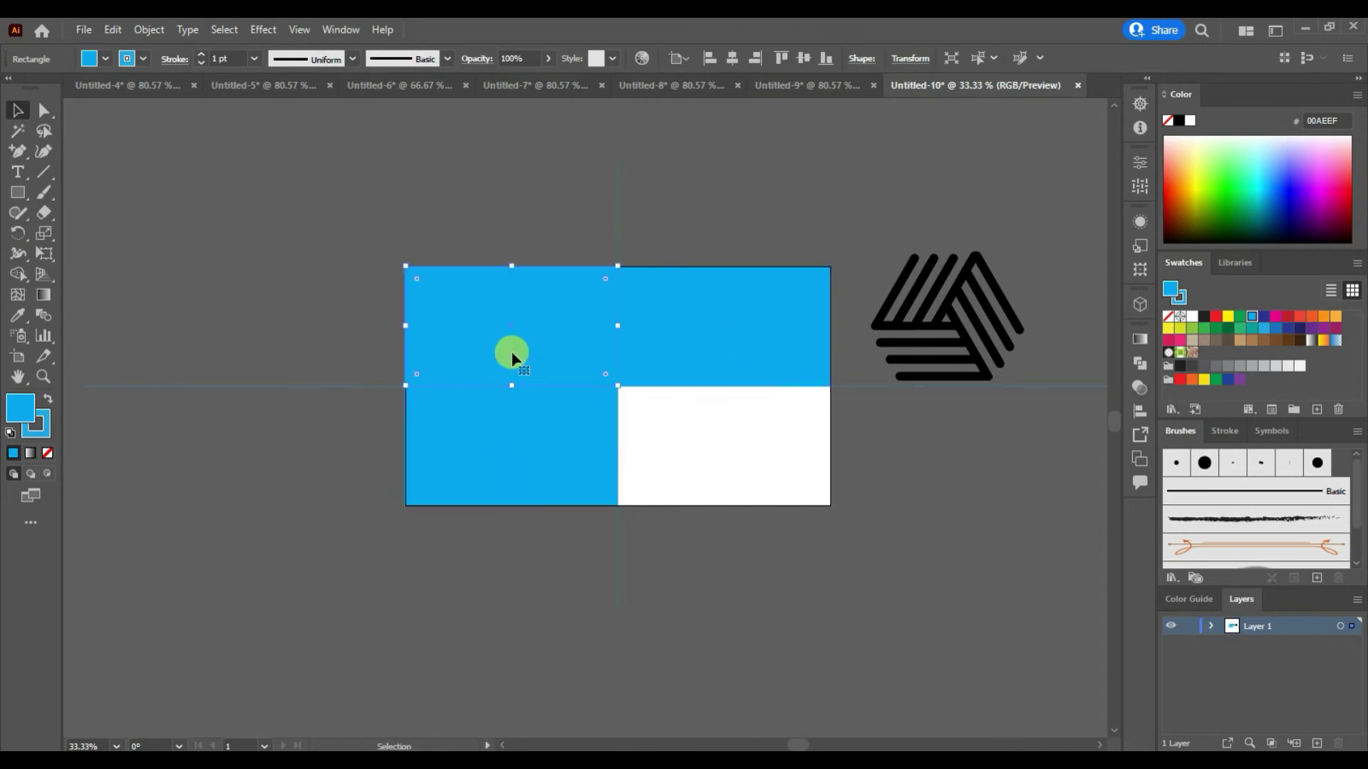
click(513, 357)
key(Delete)
Give the lower-left rectangle no stroke and a dark navy fill of 000021
click(542, 447)
click(1203, 316)
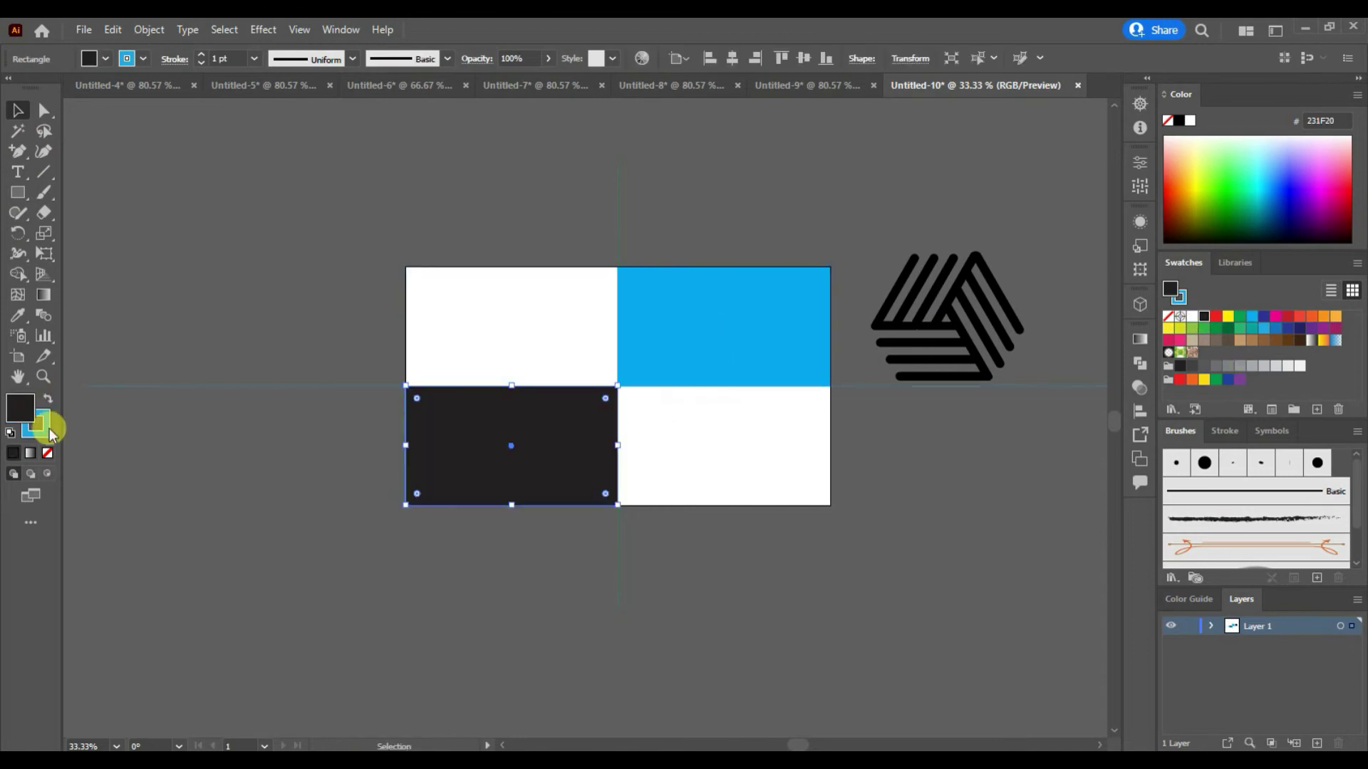
click(41, 427)
click(47, 452)
double_click(19, 407)
drag(906, 378, 911, 459)
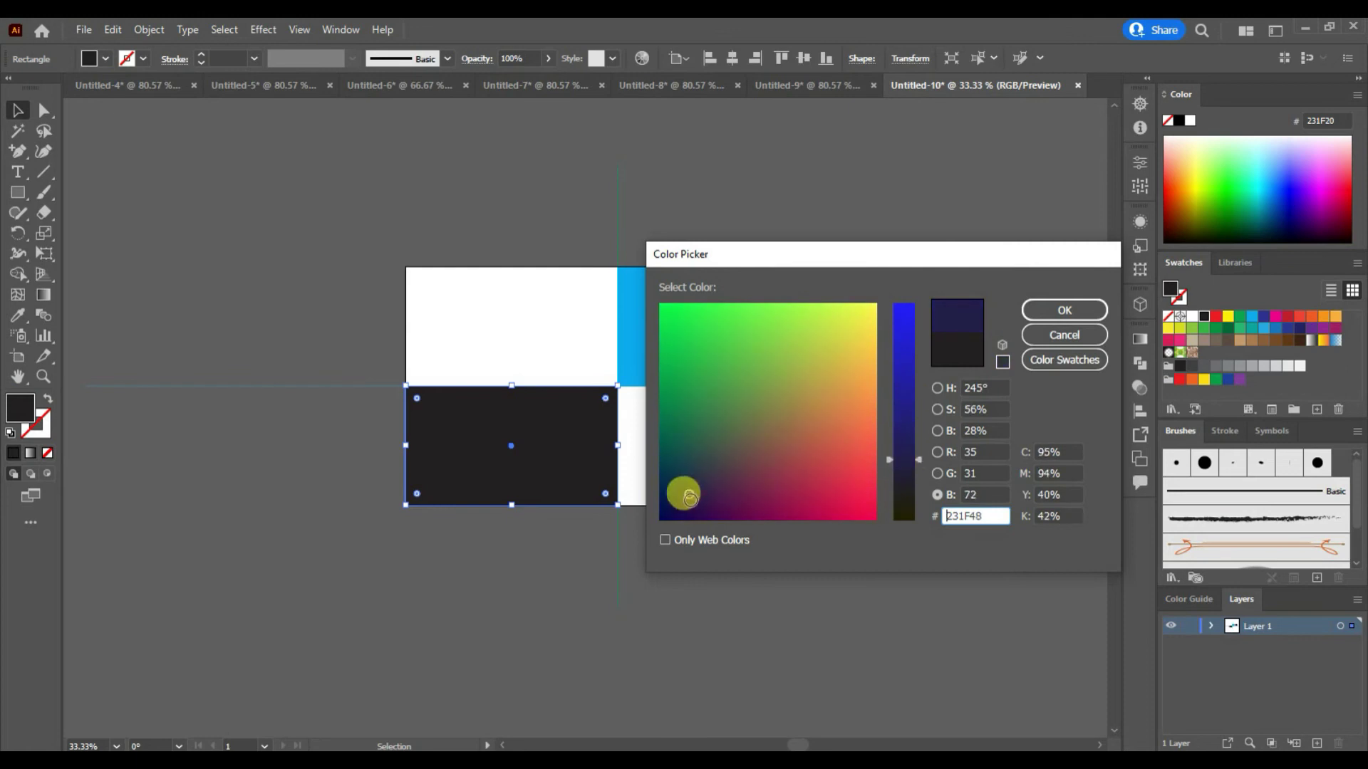
drag(694, 491, 634, 526)
drag(908, 480, 909, 486)
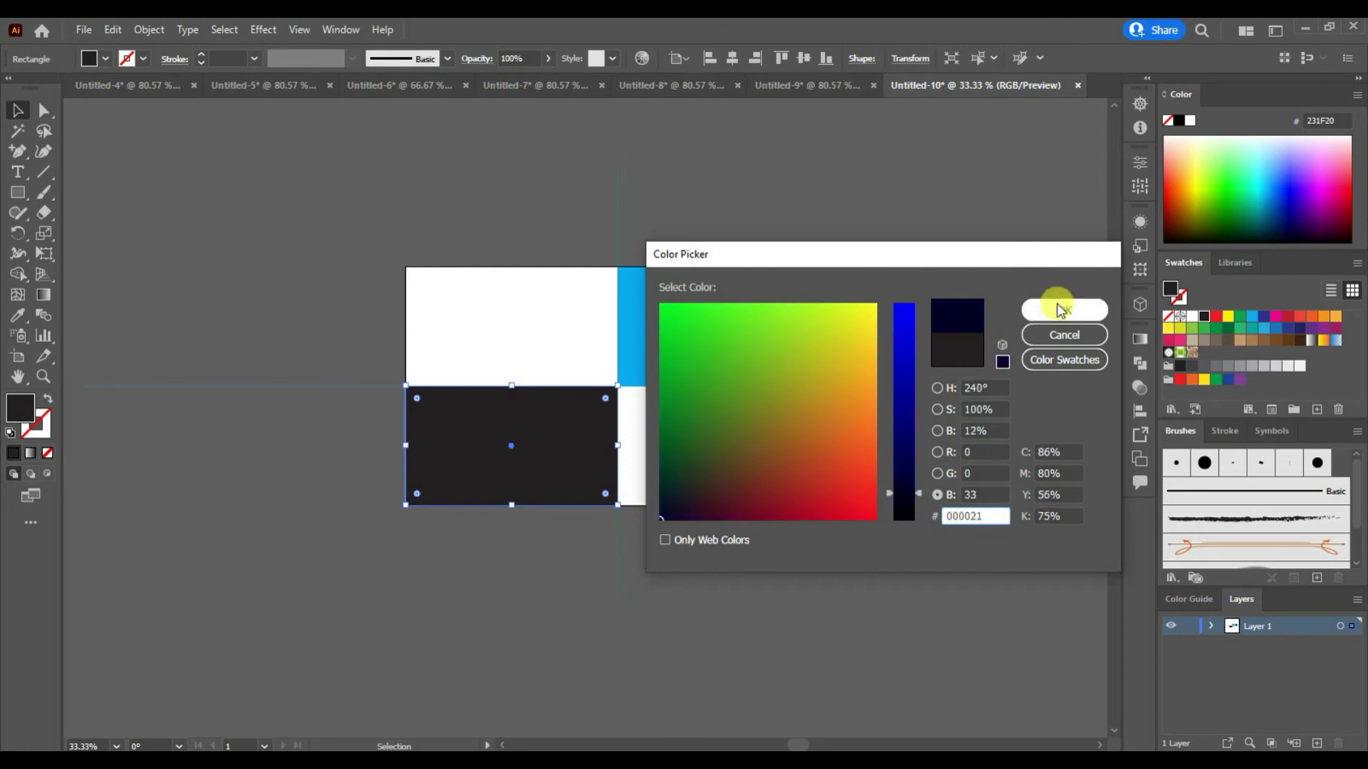
click(1064, 310)
click(1047, 334)
Delete the two centre guide lines from Layer 1
click(911, 331)
click(1211, 625)
drag(1298, 712, 1279, 635)
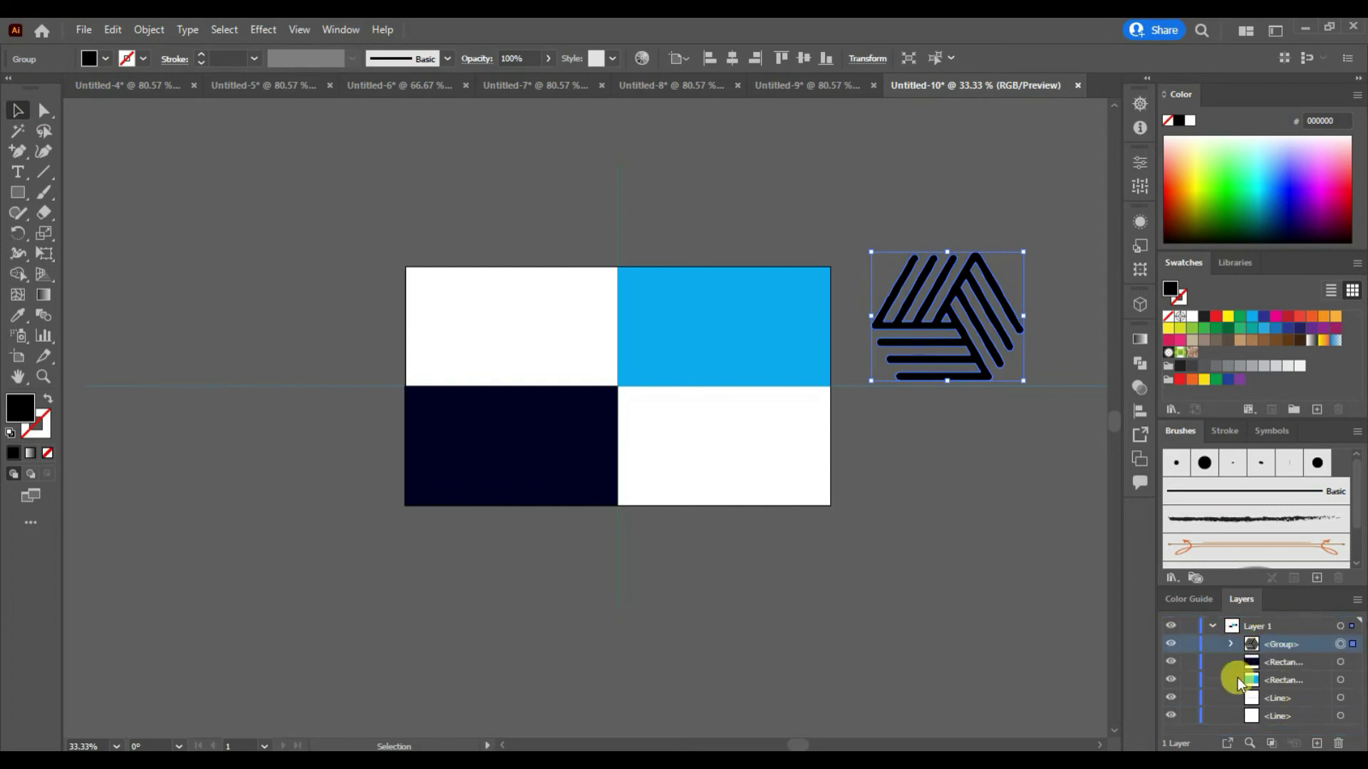
click(1338, 697)
key(Delete)
click(1339, 698)
key(Delete)
Examine the black emblem's rounded band ends and joints up close
click(917, 344)
key(ctrl+equal)
key(ctrl+equal)
key(ctrl+equal)
key(ctrl+equal)
key(ctrl+equal)
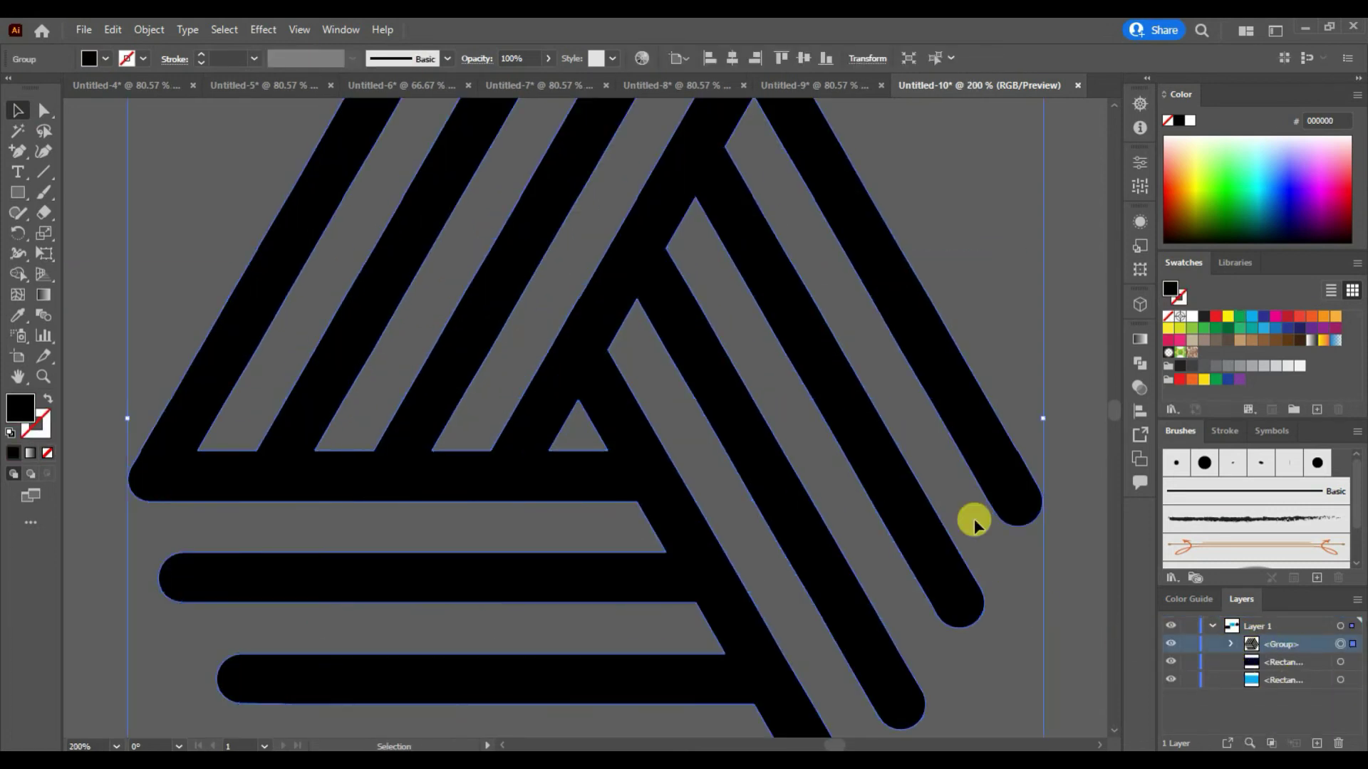
key(ctrl+equal)
drag(728, 251, 687, 520)
key(ctrl+minus)
key(ctrl+minus)
key(ctrl+minus)
key(ctrl+minus)
key(ctrl+minus)
Scale the emblem down slightly and move it onto the blue upper-right rectangle
drag(670, 591, 970, 497)
drag(1003, 226, 953, 267)
drag(901, 333, 565, 354)
Fill the emblem with white and centre it horizontally and vertically on the blue rectangle
click(1191, 316)
shift+click(685, 386)
click(729, 57)
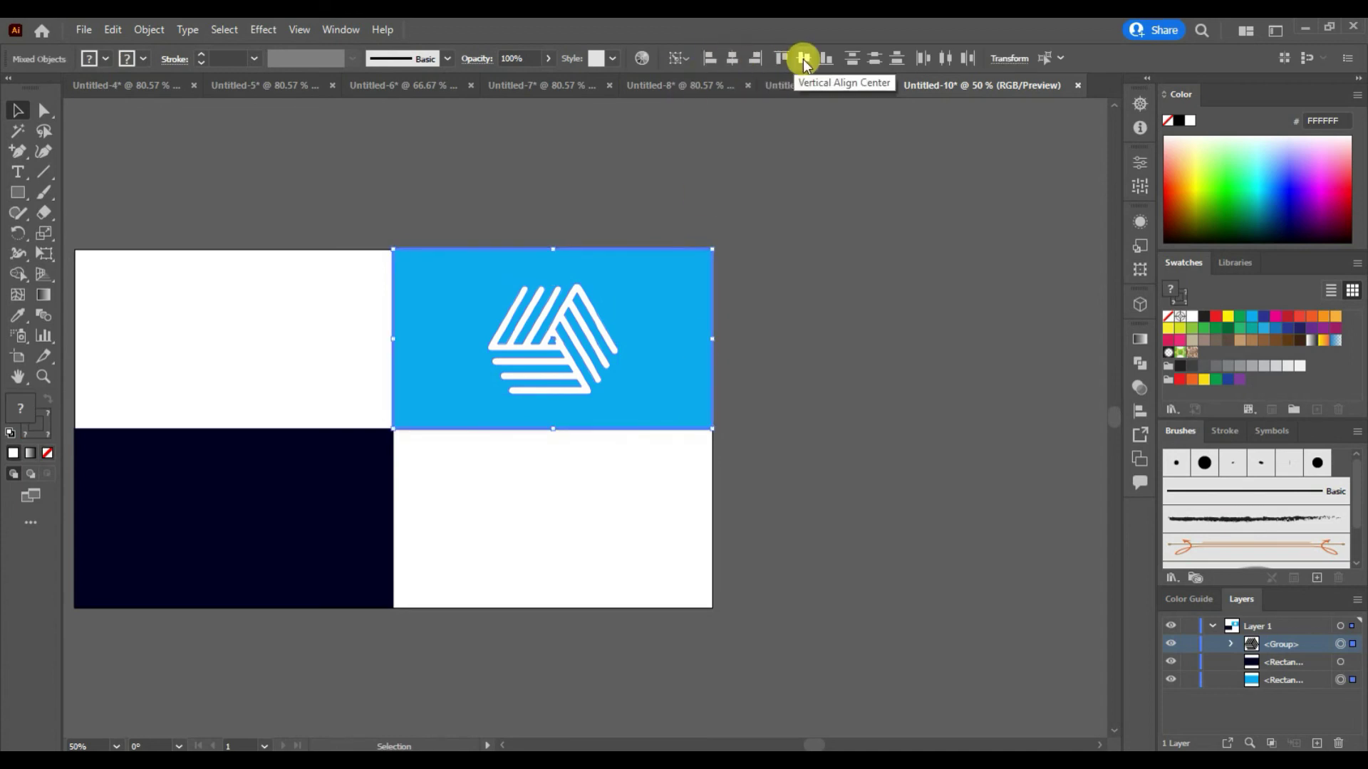
Copy the emblem onto the upper-left and lower-right white quarters and fill both copies with the dark navy of the lower-left rectangle
click(803, 57)
click(607, 568)
drag(555, 565, 761, 569)
drag(780, 369, 778, 535)
key(i)
click(563, 518)
click(18, 111)
Recolour the lower-right emblem by sampling the bright blue of the upper-right rectangle with the Eyedropper
double_click(20, 408)
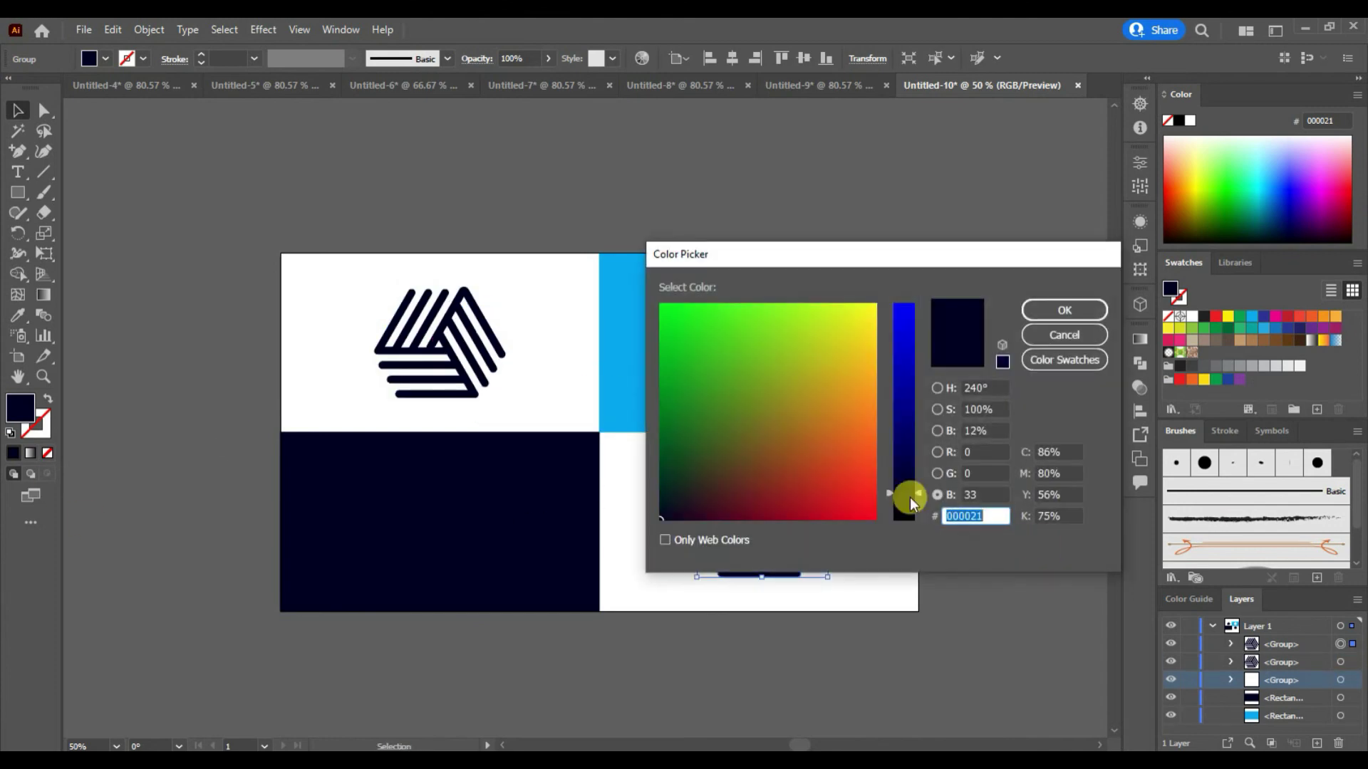
click(1061, 338)
click(17, 315)
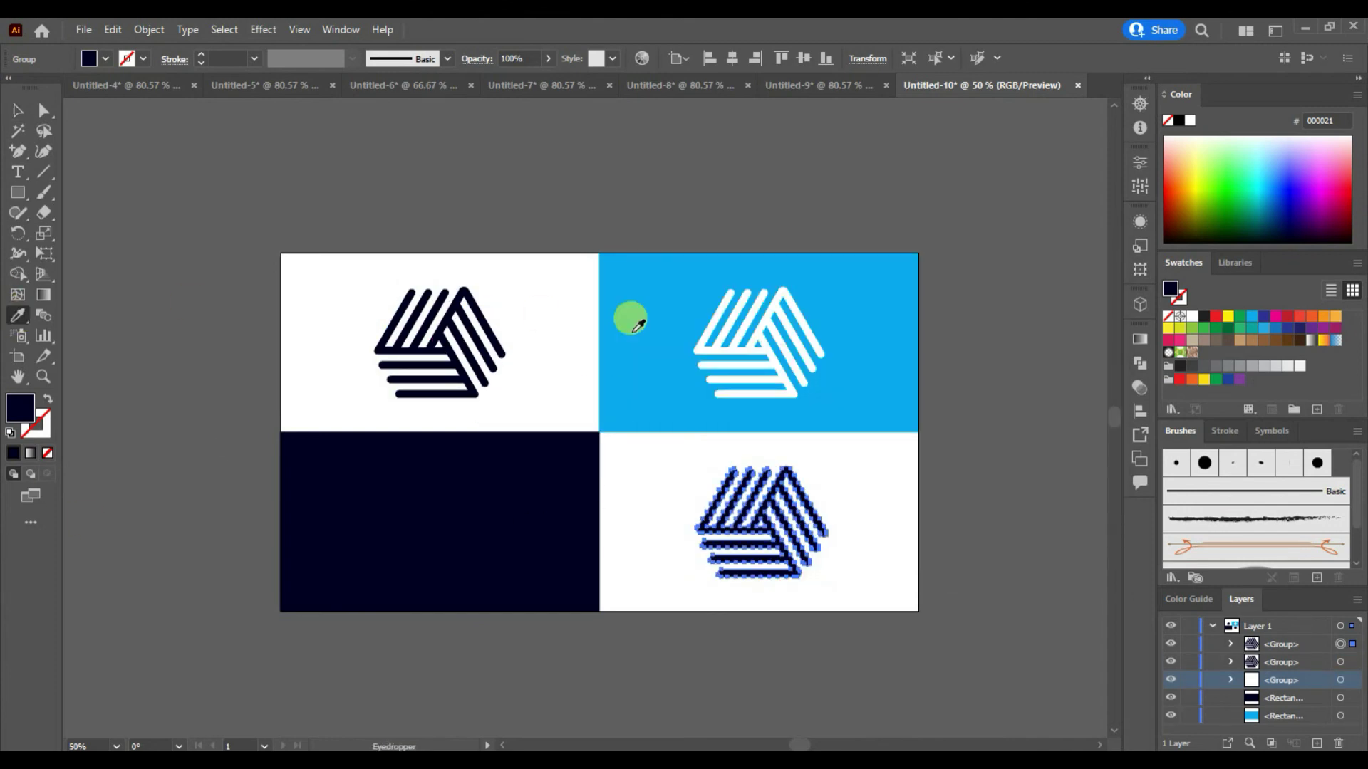
click(641, 306)
Duplicate the blue emblem onto the dark navy rectangle, collapse Layer 1 and fit the artboard in the window
click(18, 110)
drag(790, 559, 463, 556)
click(687, 644)
click(1205, 626)
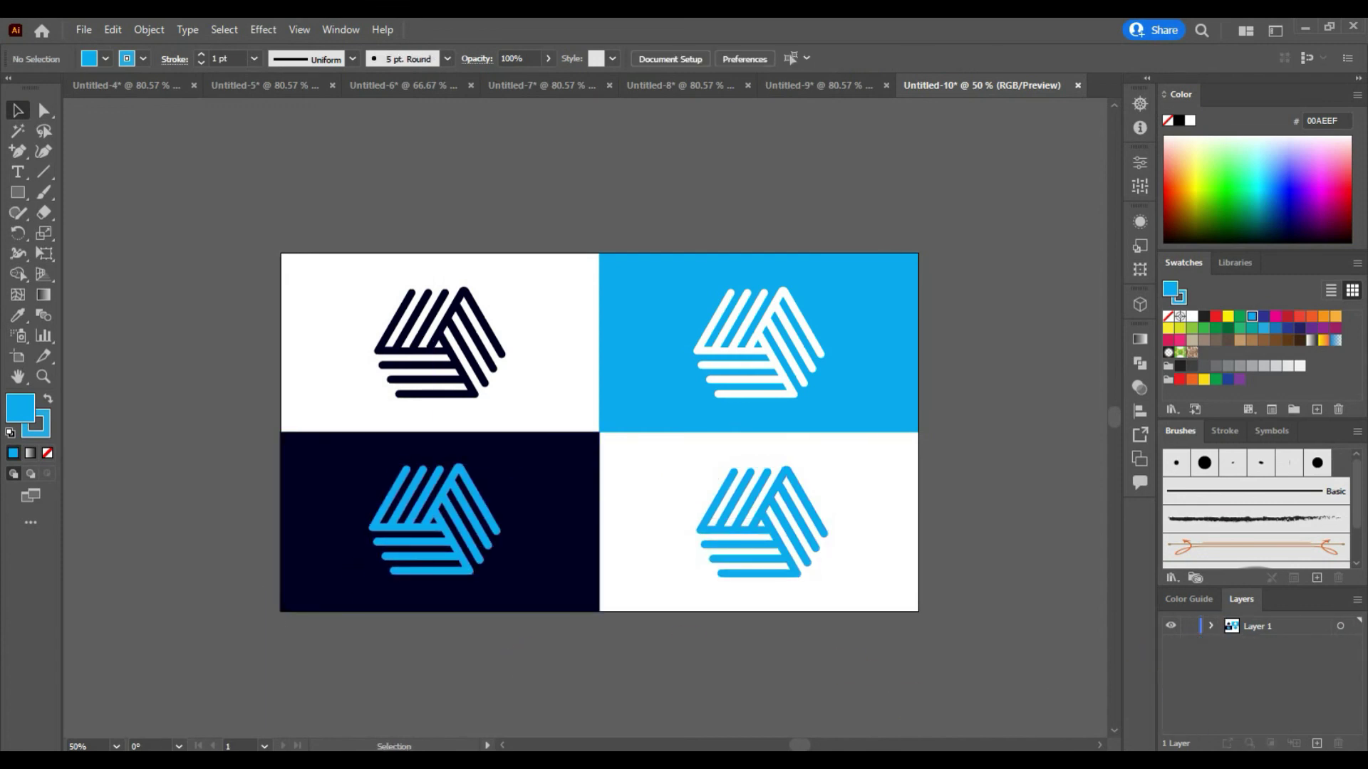
key(ctrl+0)
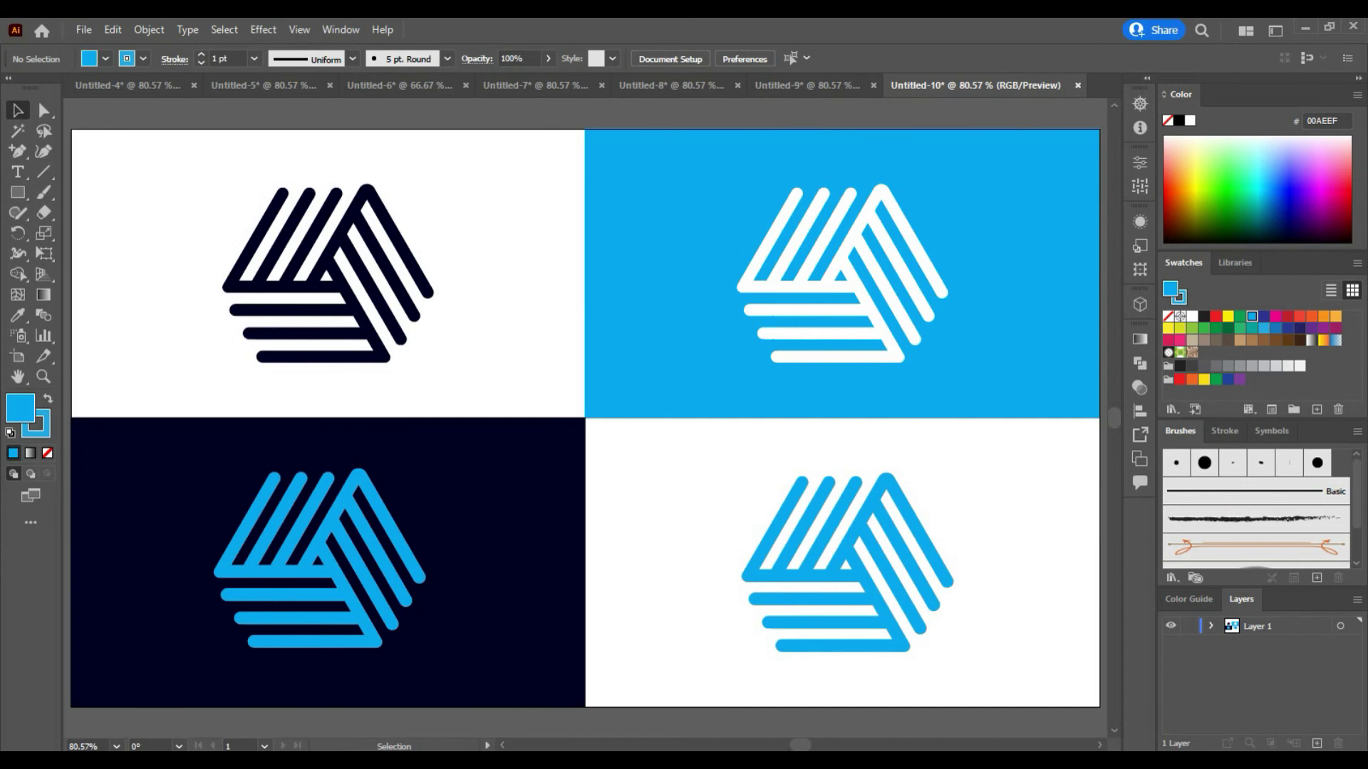
Remove the stroke from the blue emblems on the navy and lower-right white quarters, keeping their blue fill
click(336, 570)
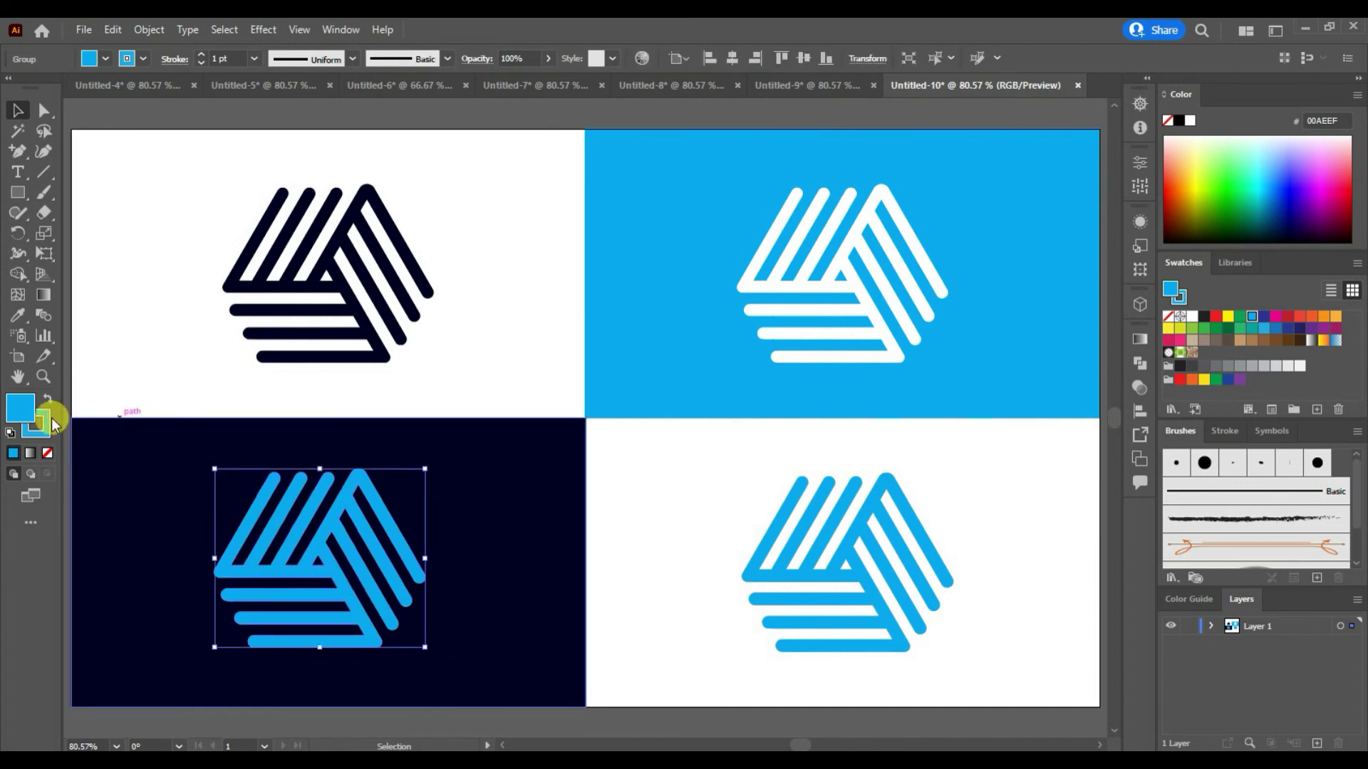
click(43, 428)
click(47, 453)
click(18, 403)
click(299, 332)
click(864, 525)
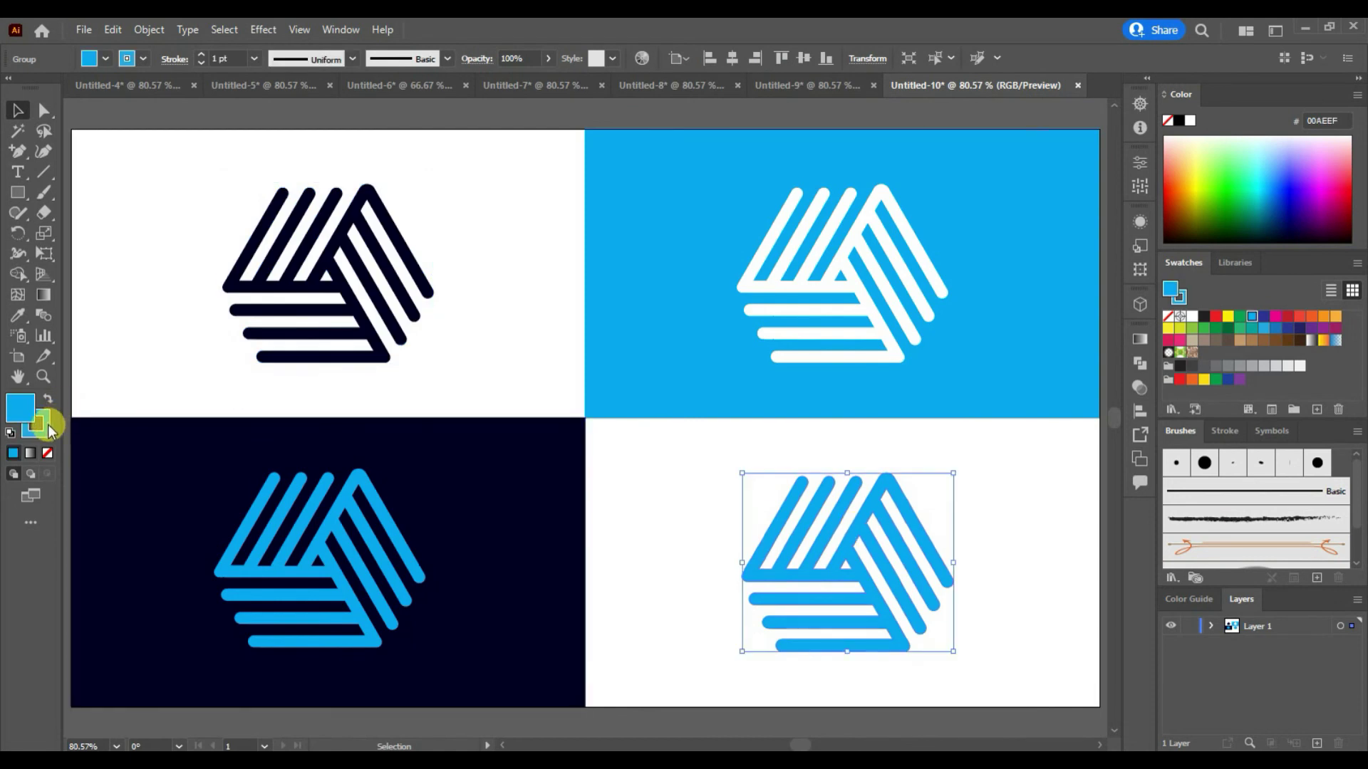
click(795, 311)
click(1023, 721)
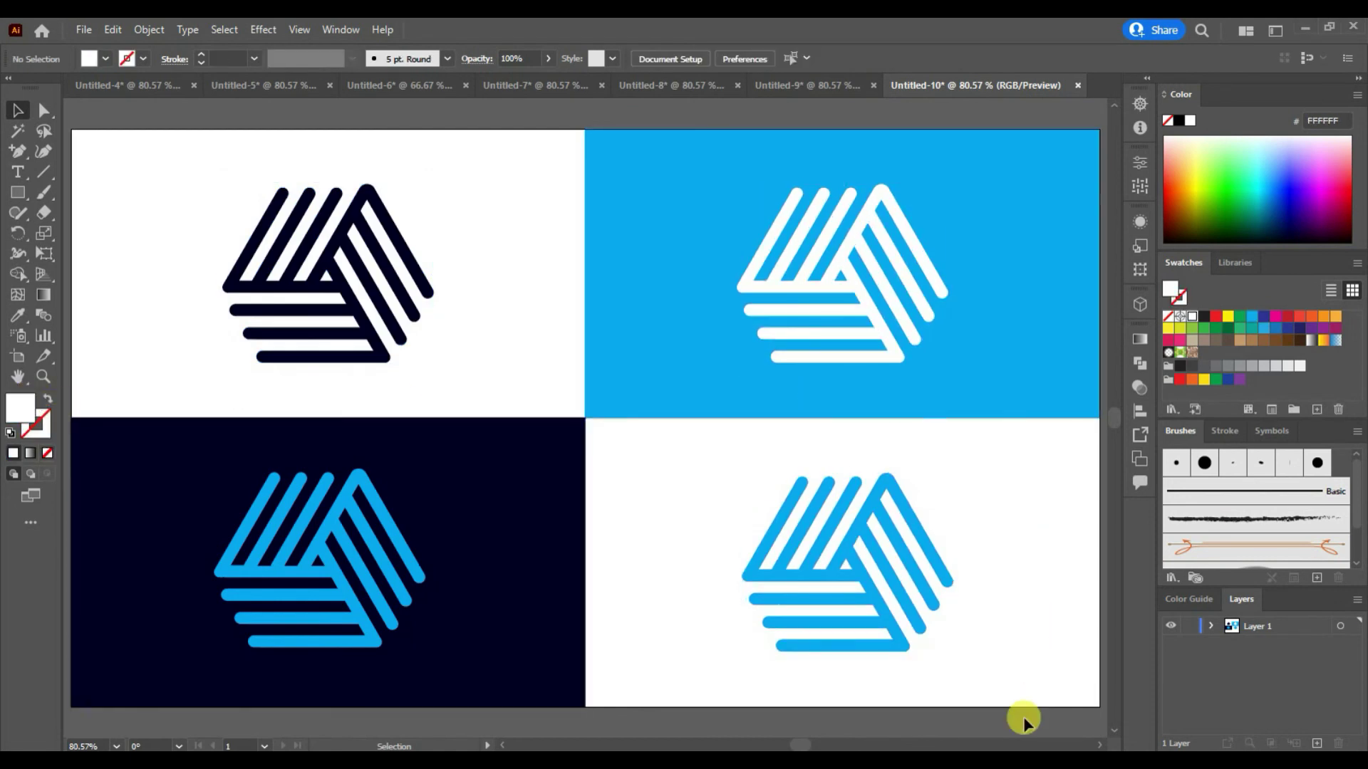